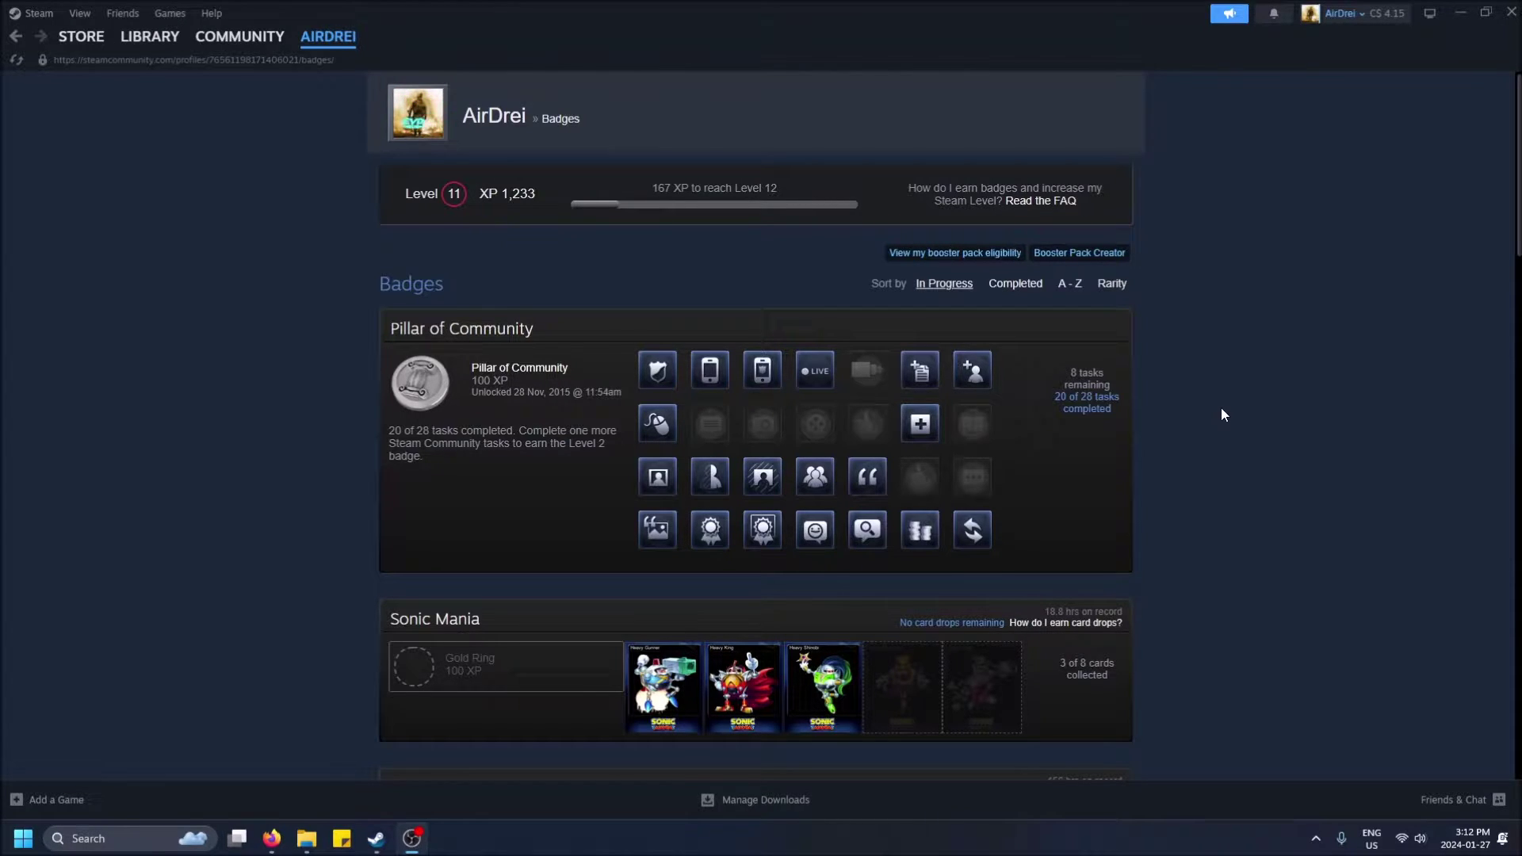
- Open the profile's Badges page and examine the in-progress and unlocked badges, including Winter Collection - 2023 and its XP
scroll(554, 587, down, 4)
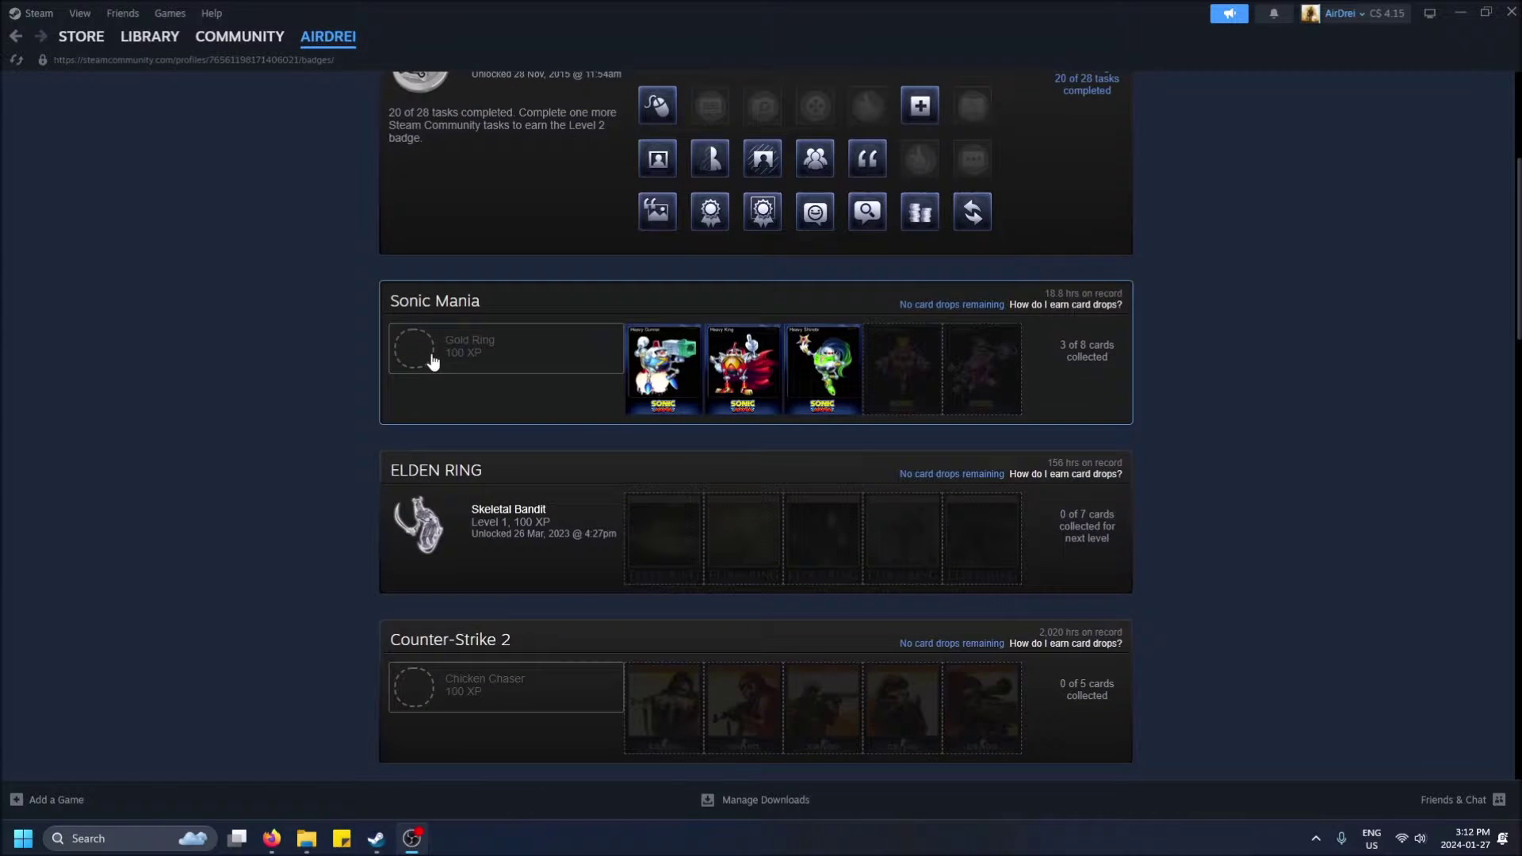
scroll(643, 363, up, 4)
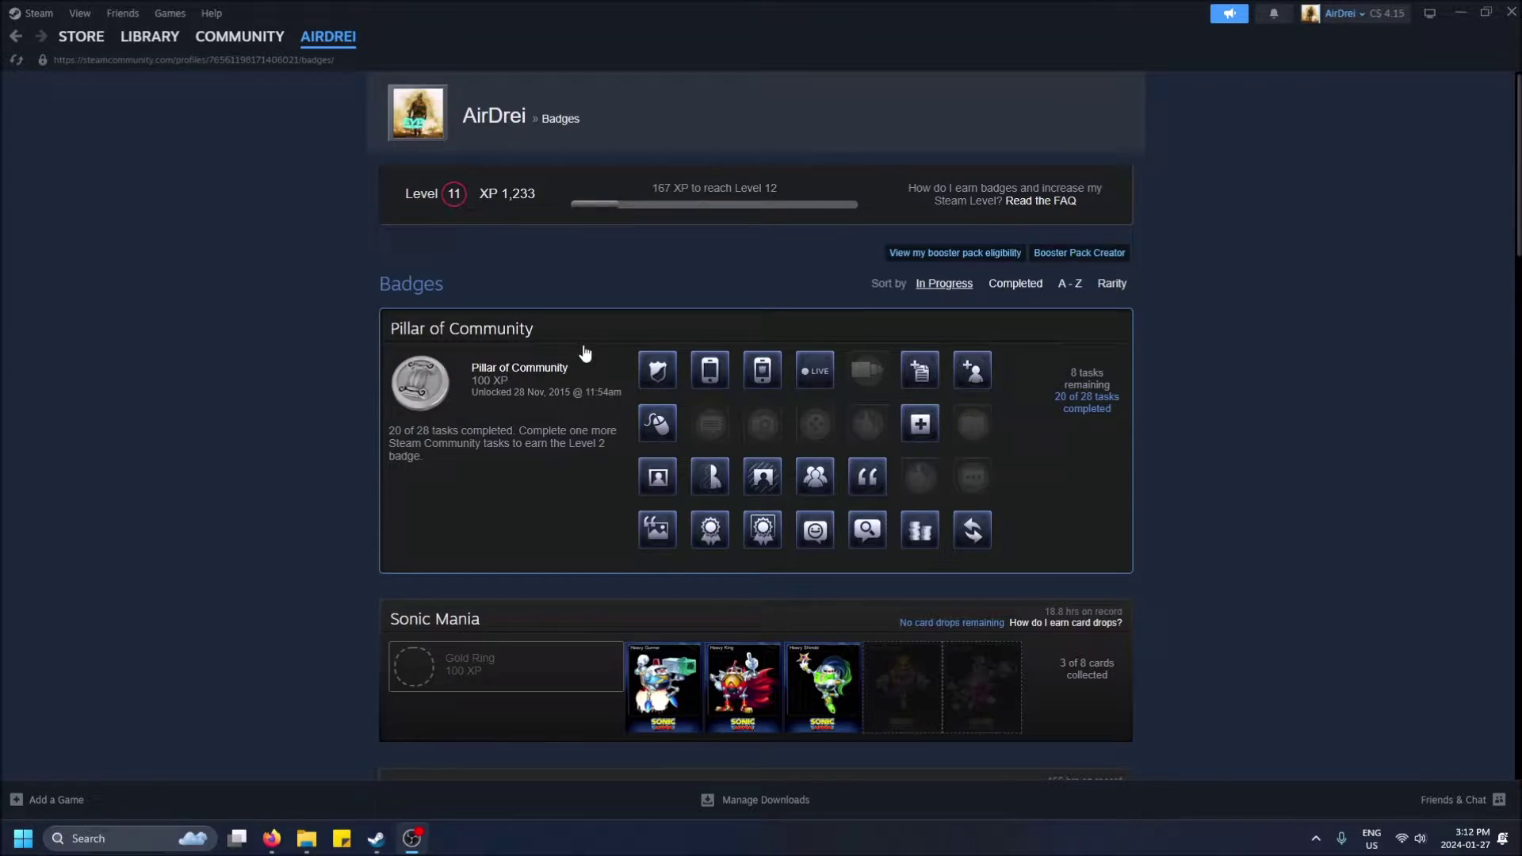
scroll(584, 352, down, 15)
scroll(492, 348, up, 4)
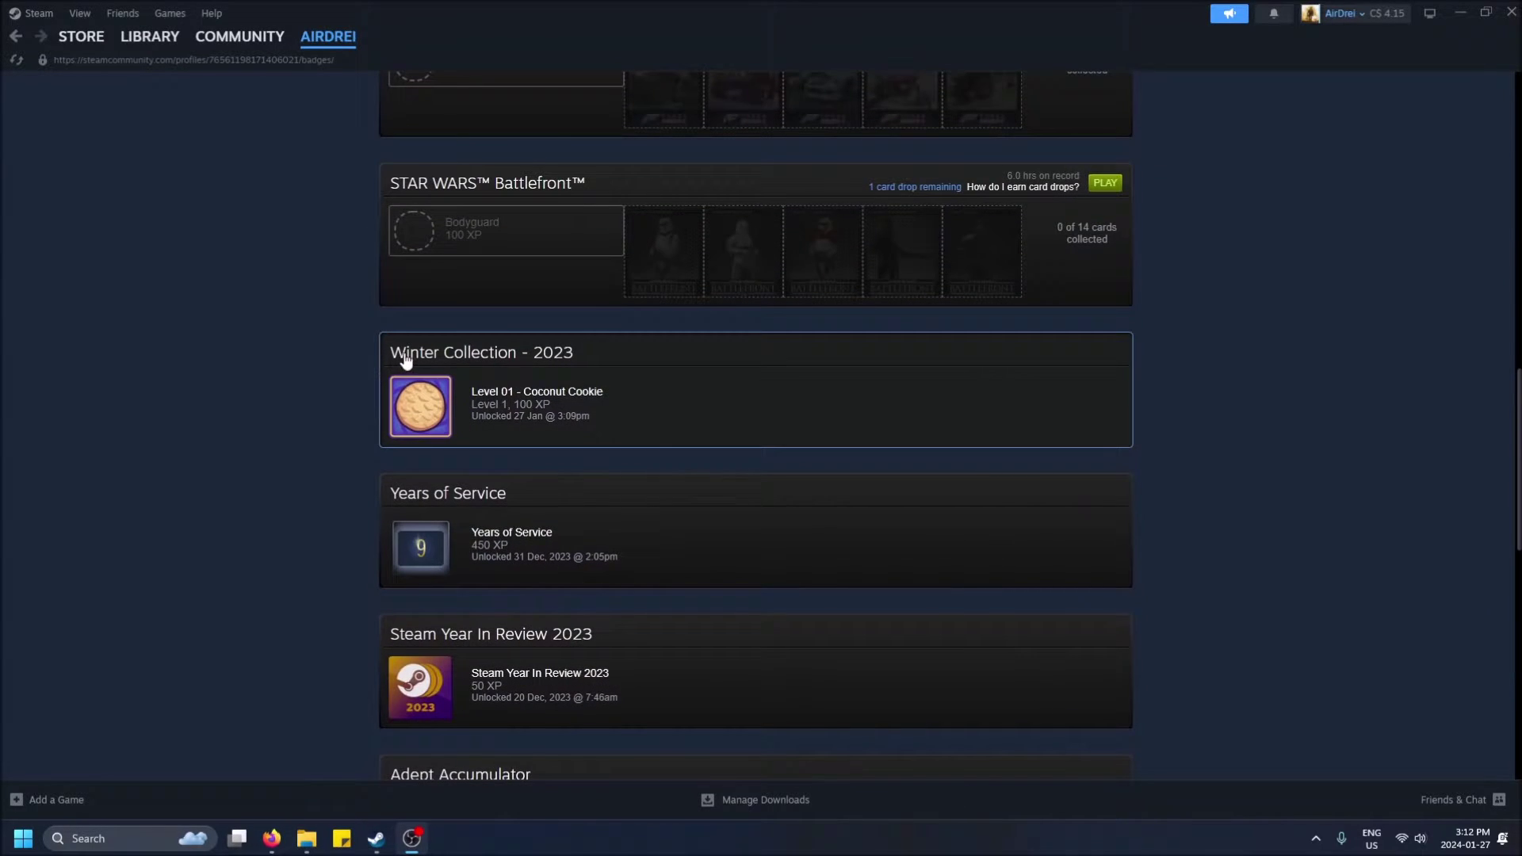
scroll(496, 397, up, 15)
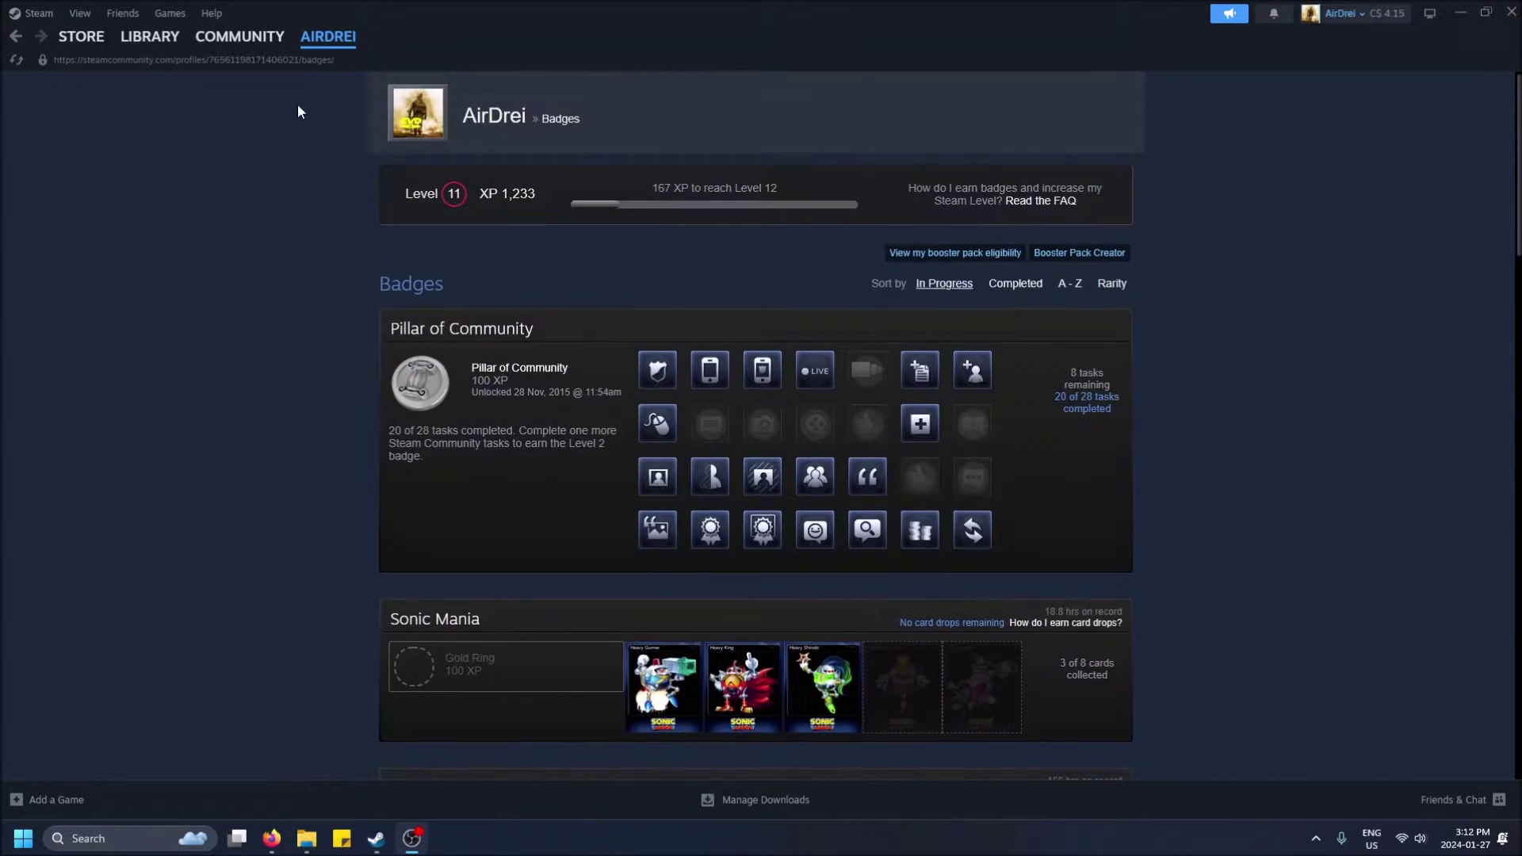
mouse_move(332, 46)
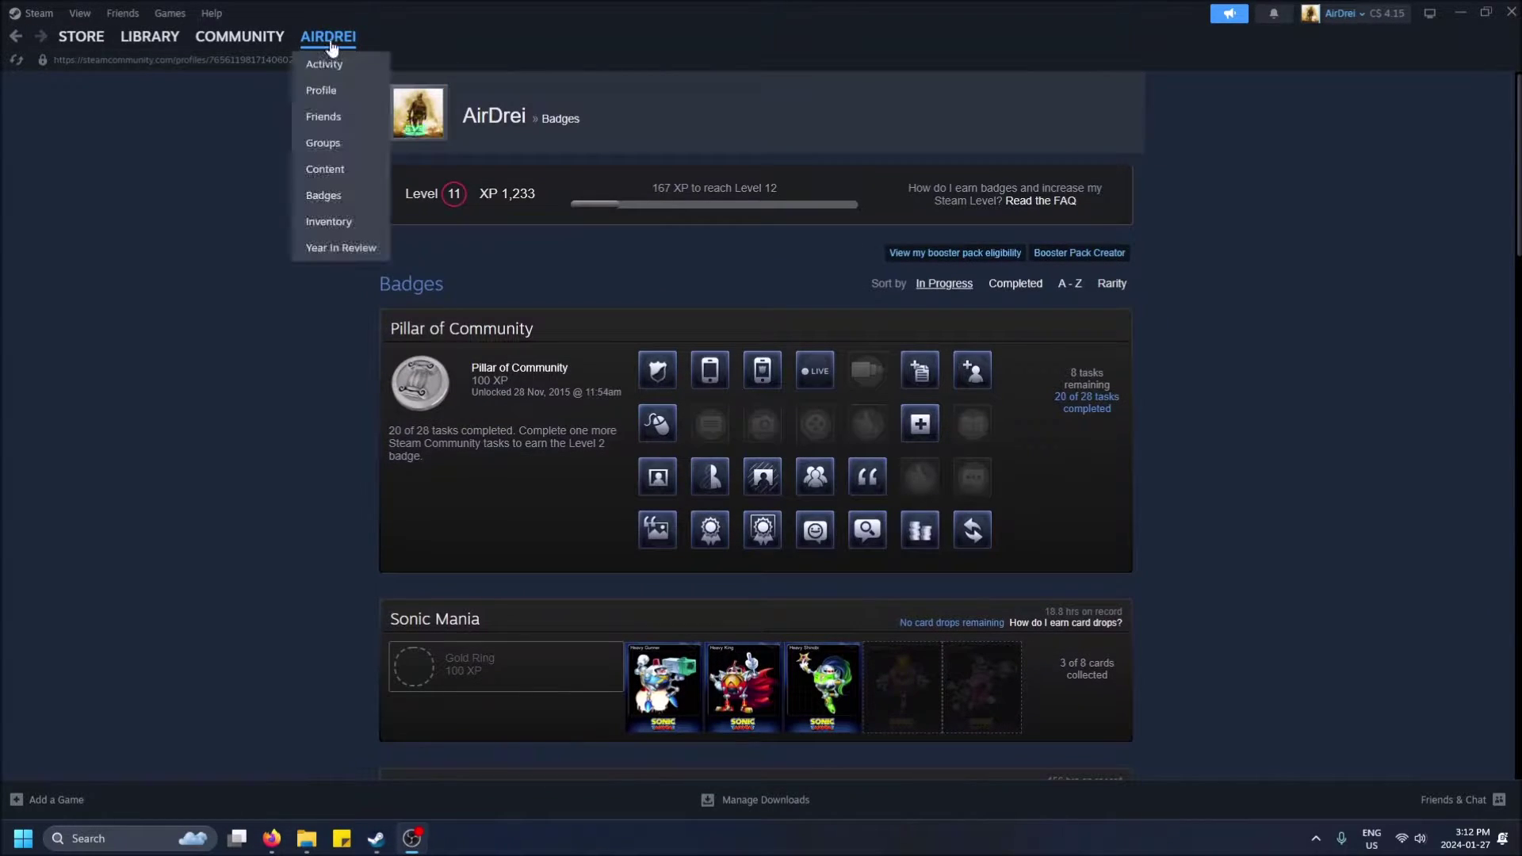
click(356, 202)
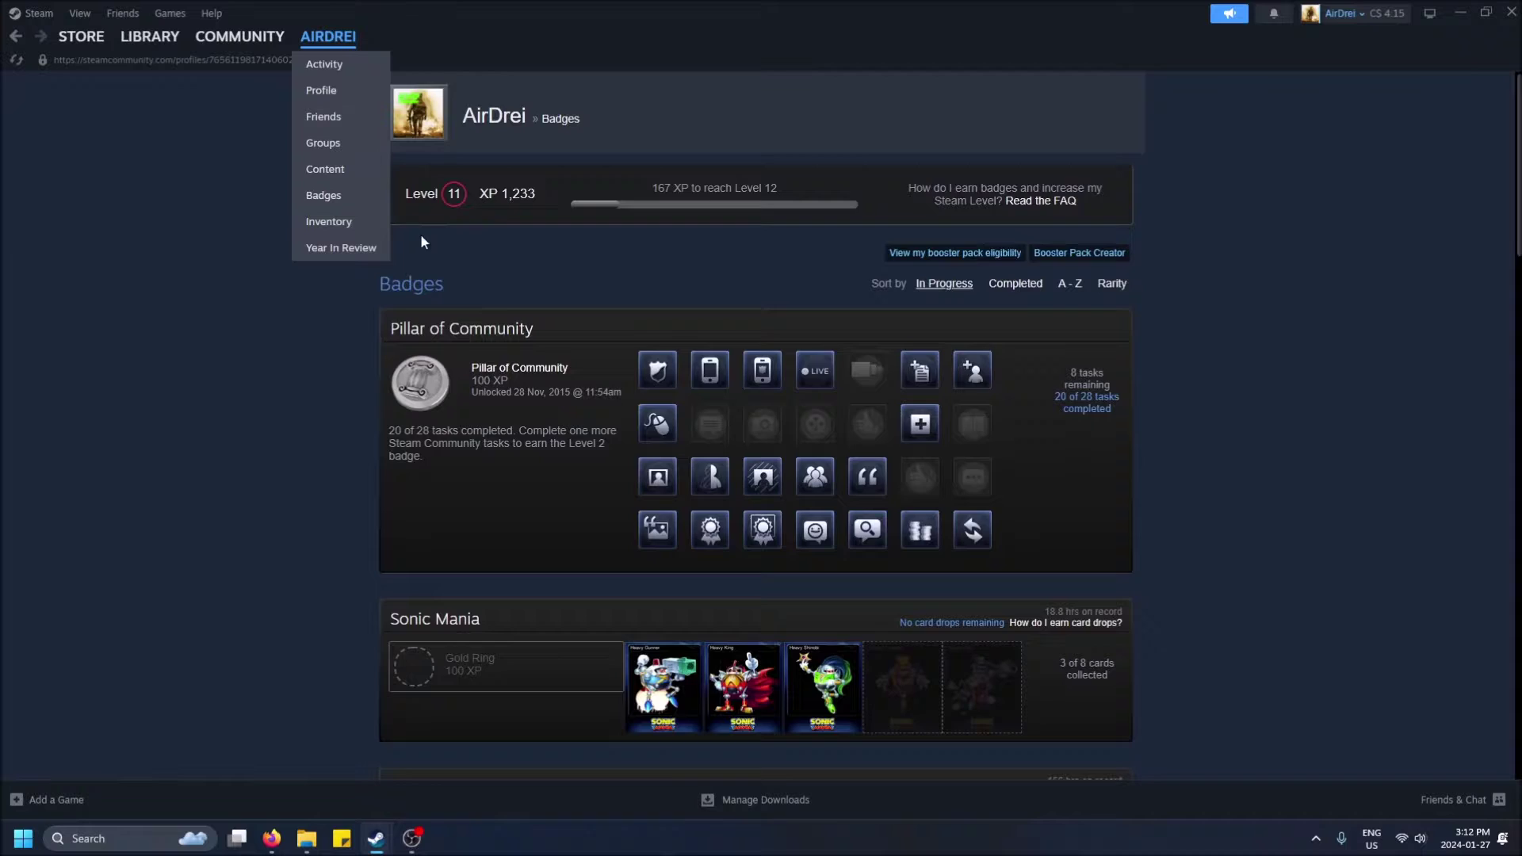
scroll(619, 263, down, 8)
scroll(620, 263, down, 10)
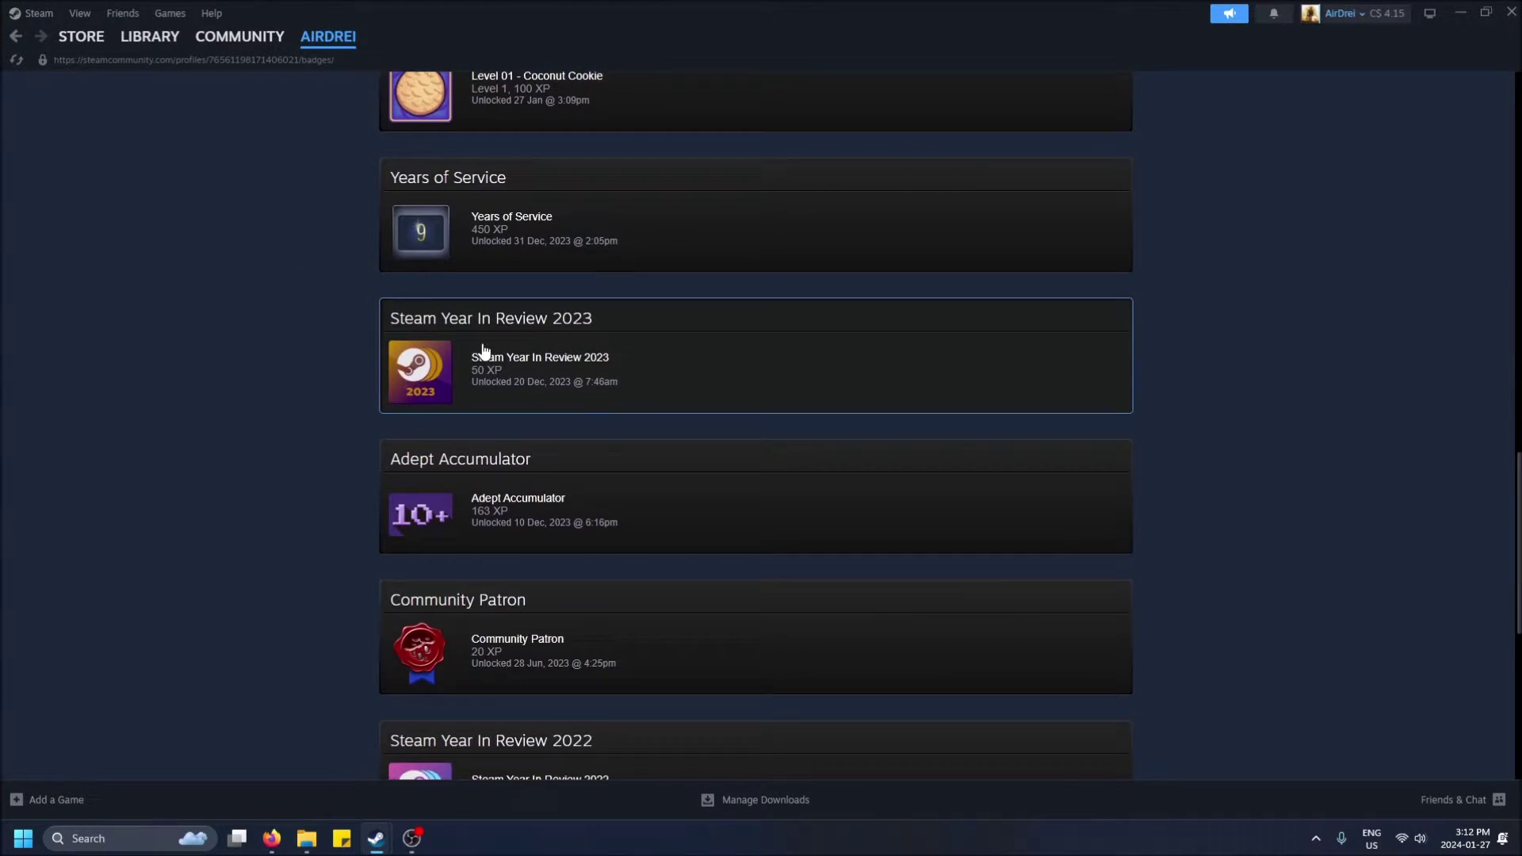
scroll(486, 349, up, 2)
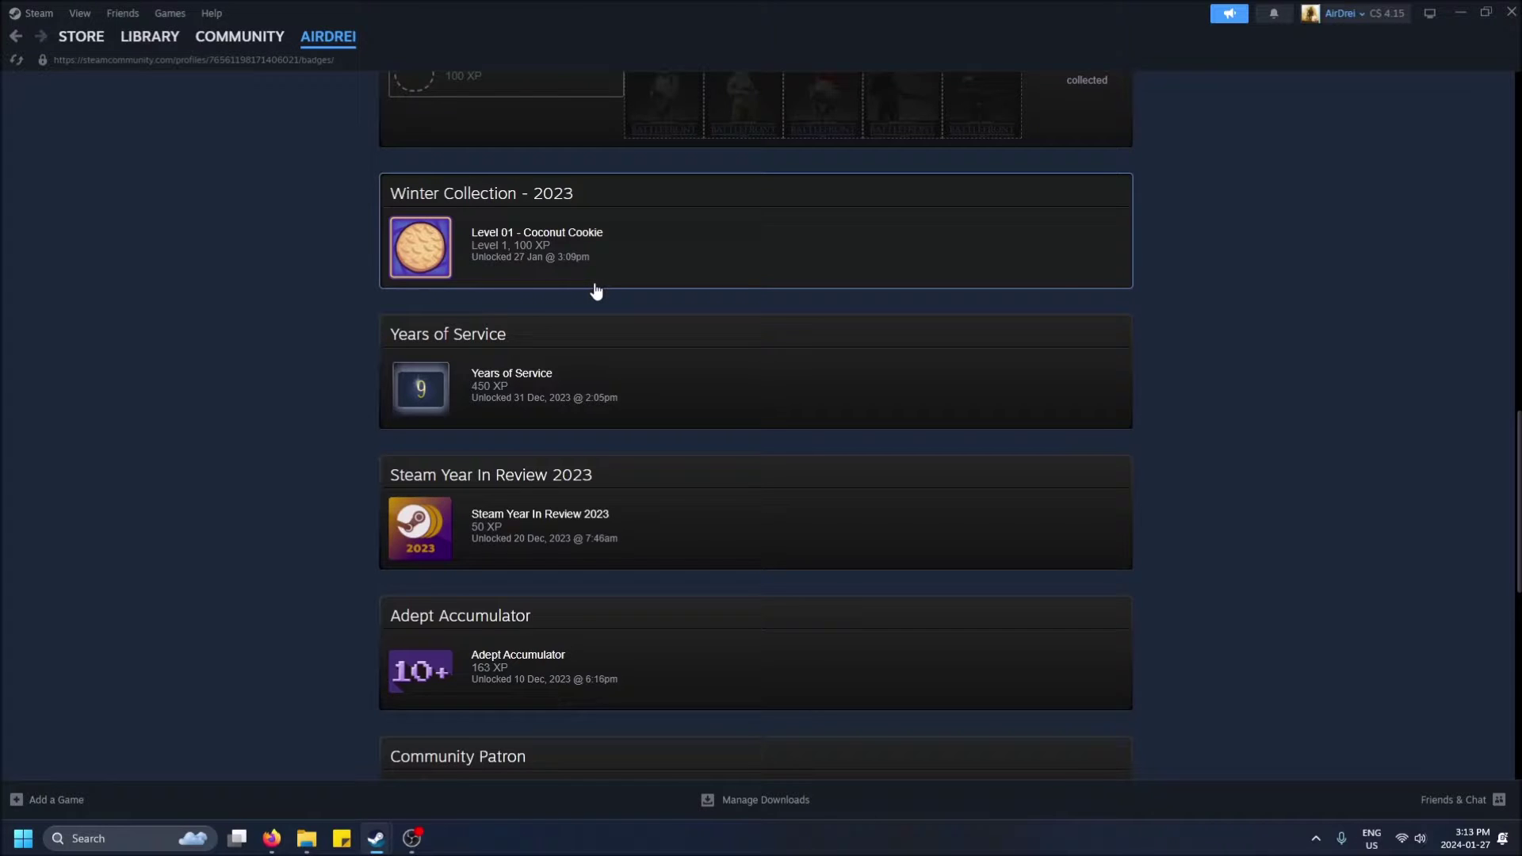
scroll(602, 277, up, 2)
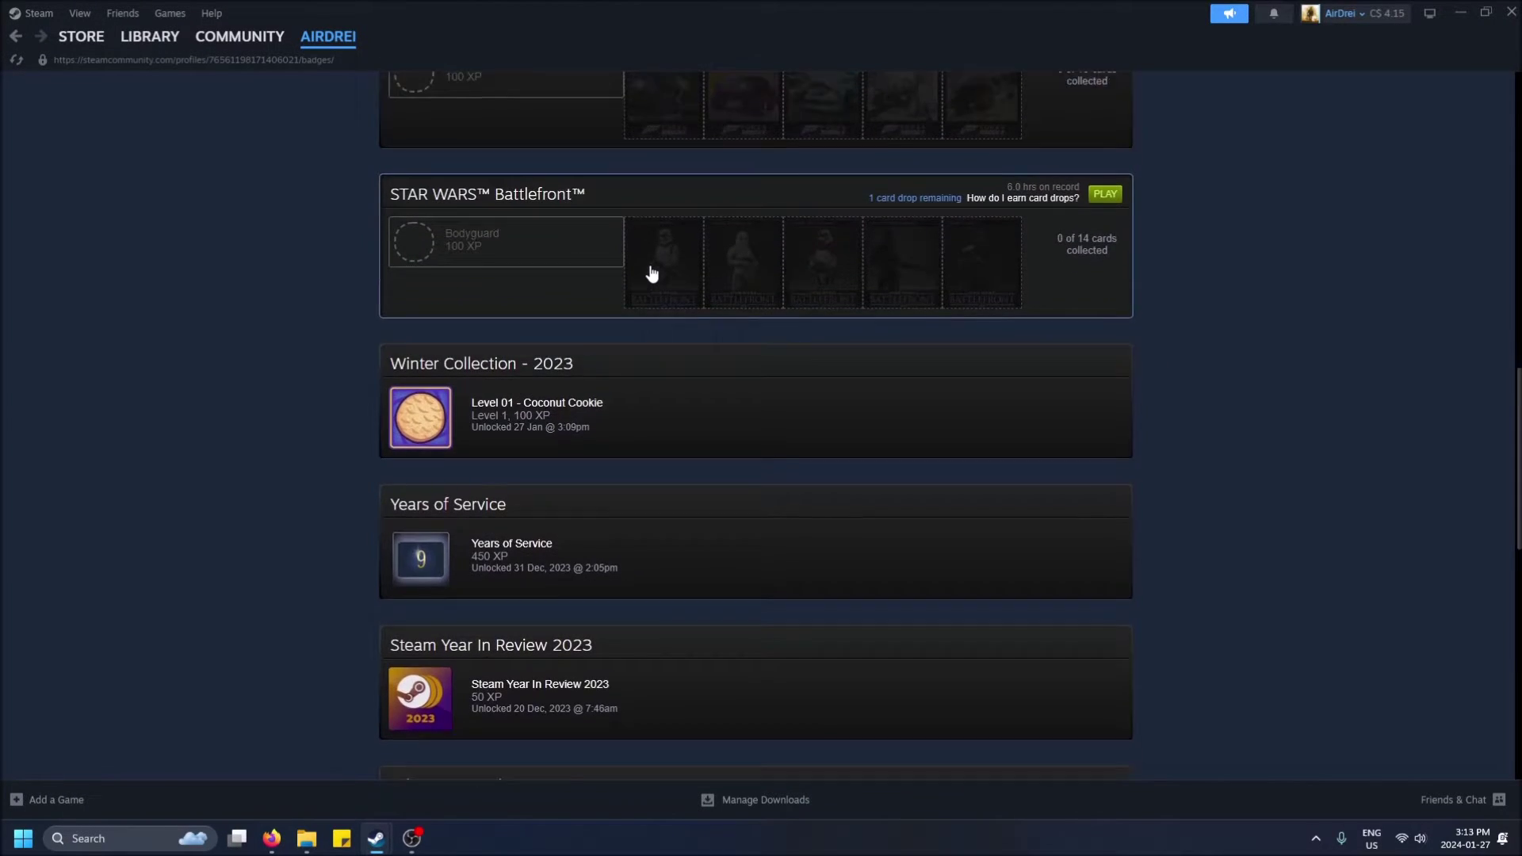
scroll(649, 273, up, 4)
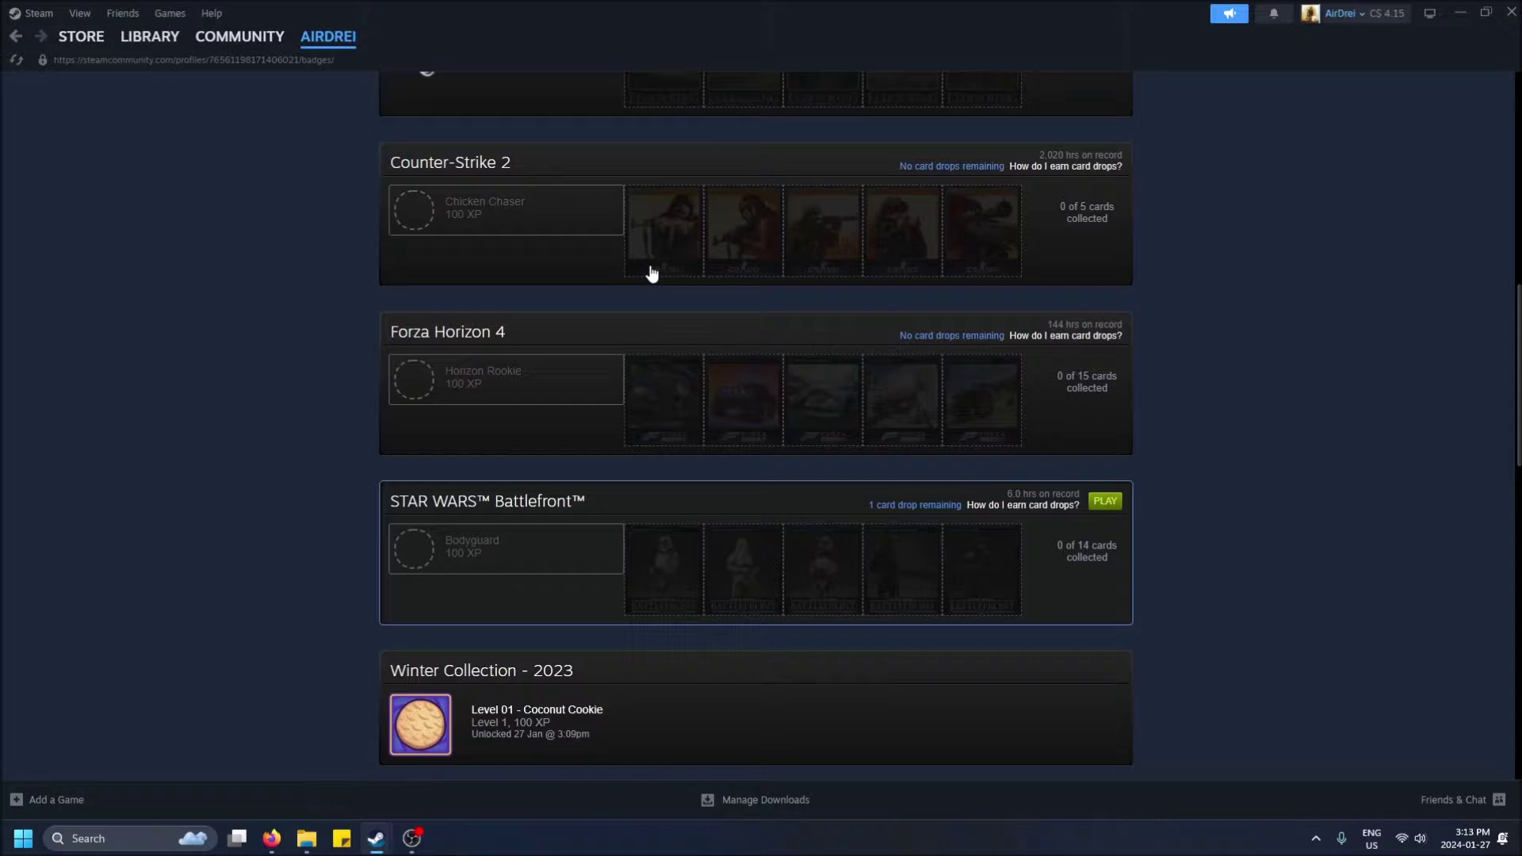
scroll(650, 272, up, 15)
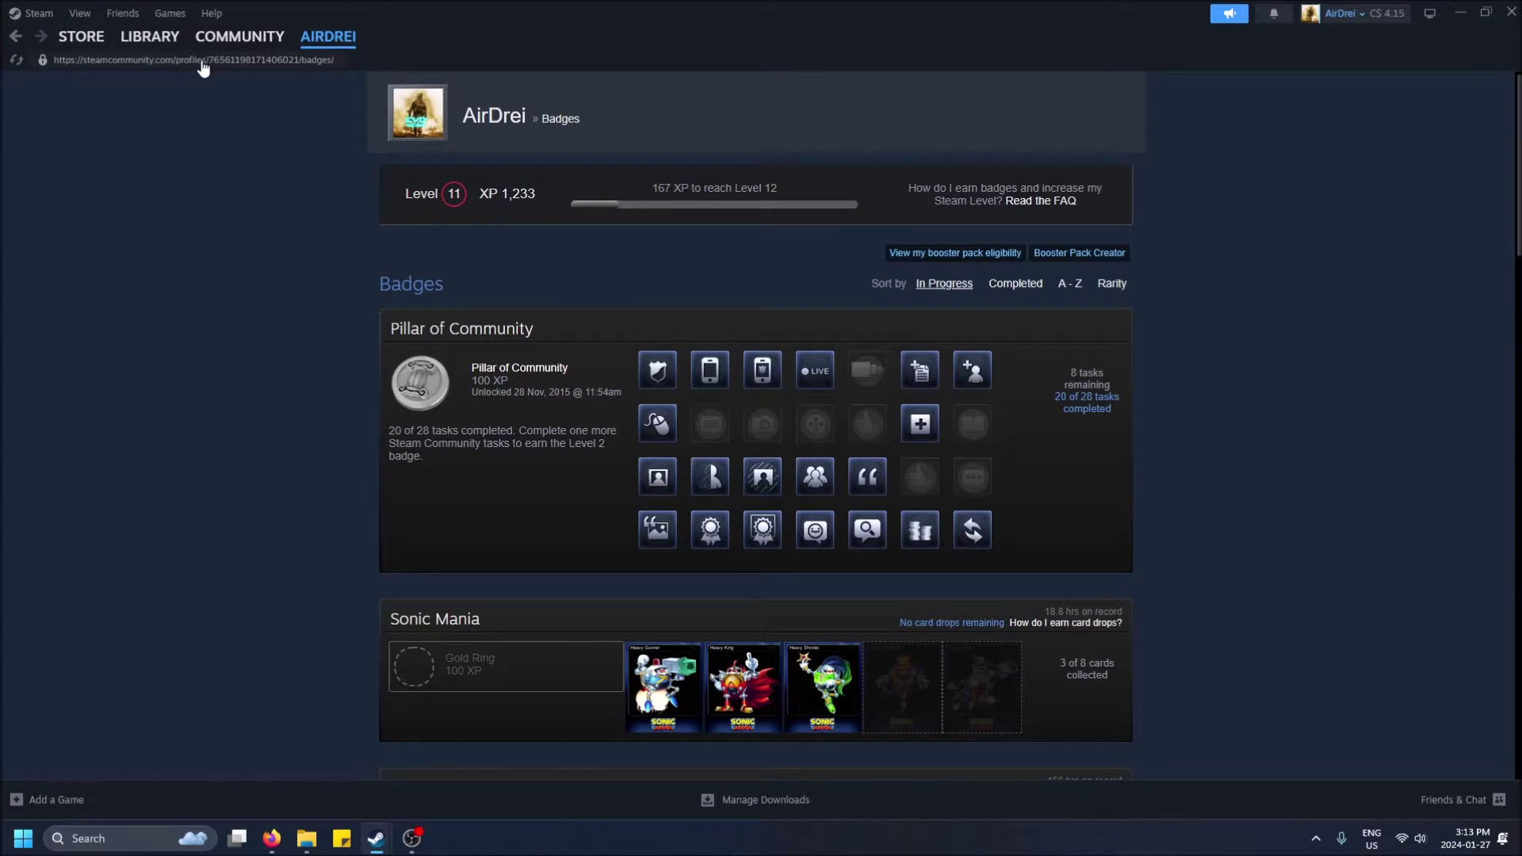
- Open the Points Shop and go to its Seasonal Badge section
mouse_move(92, 44)
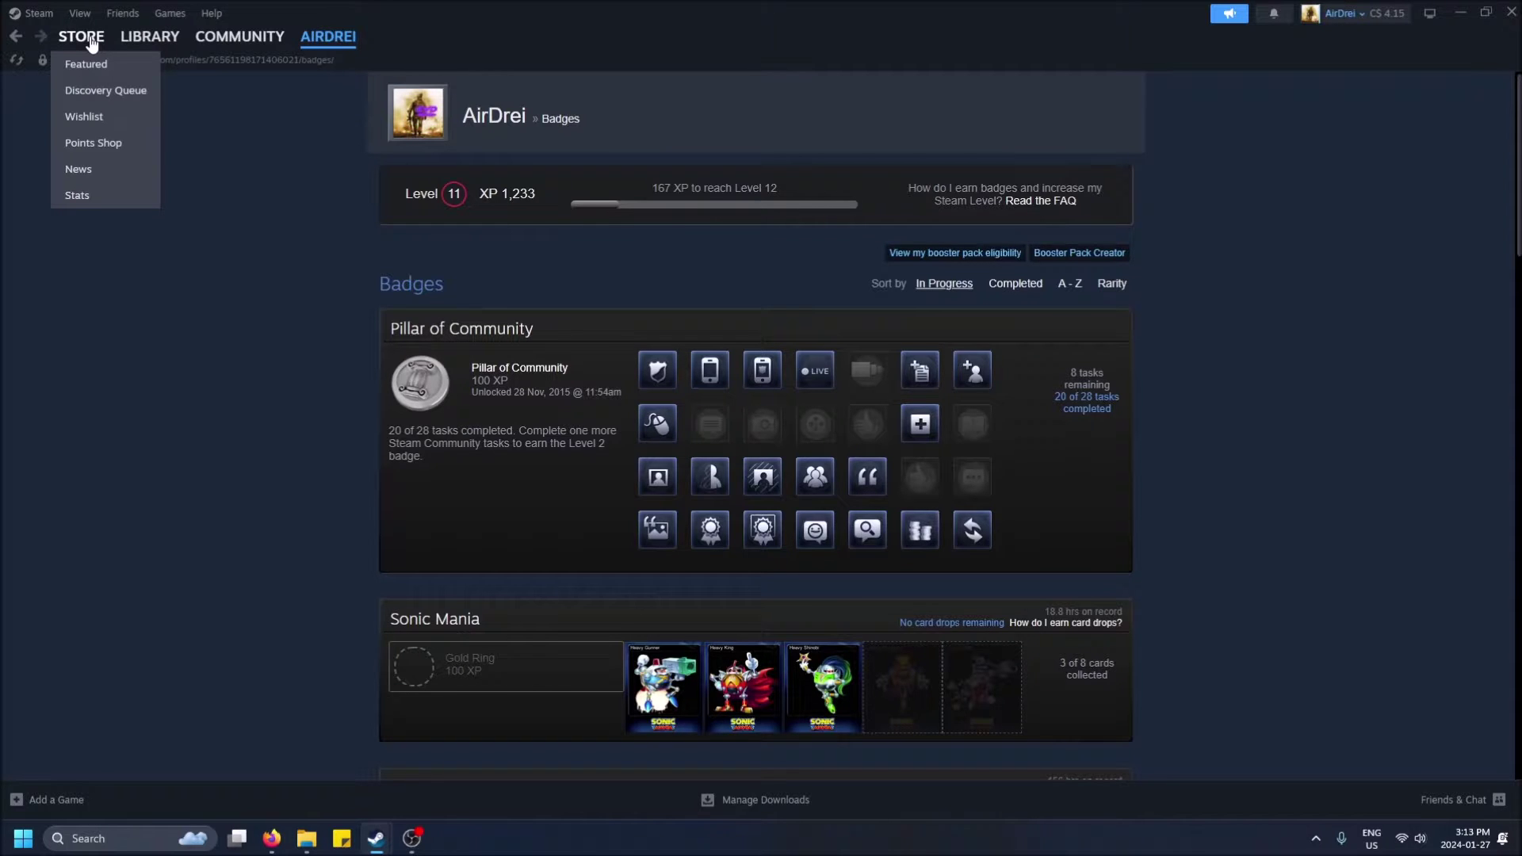
click(107, 143)
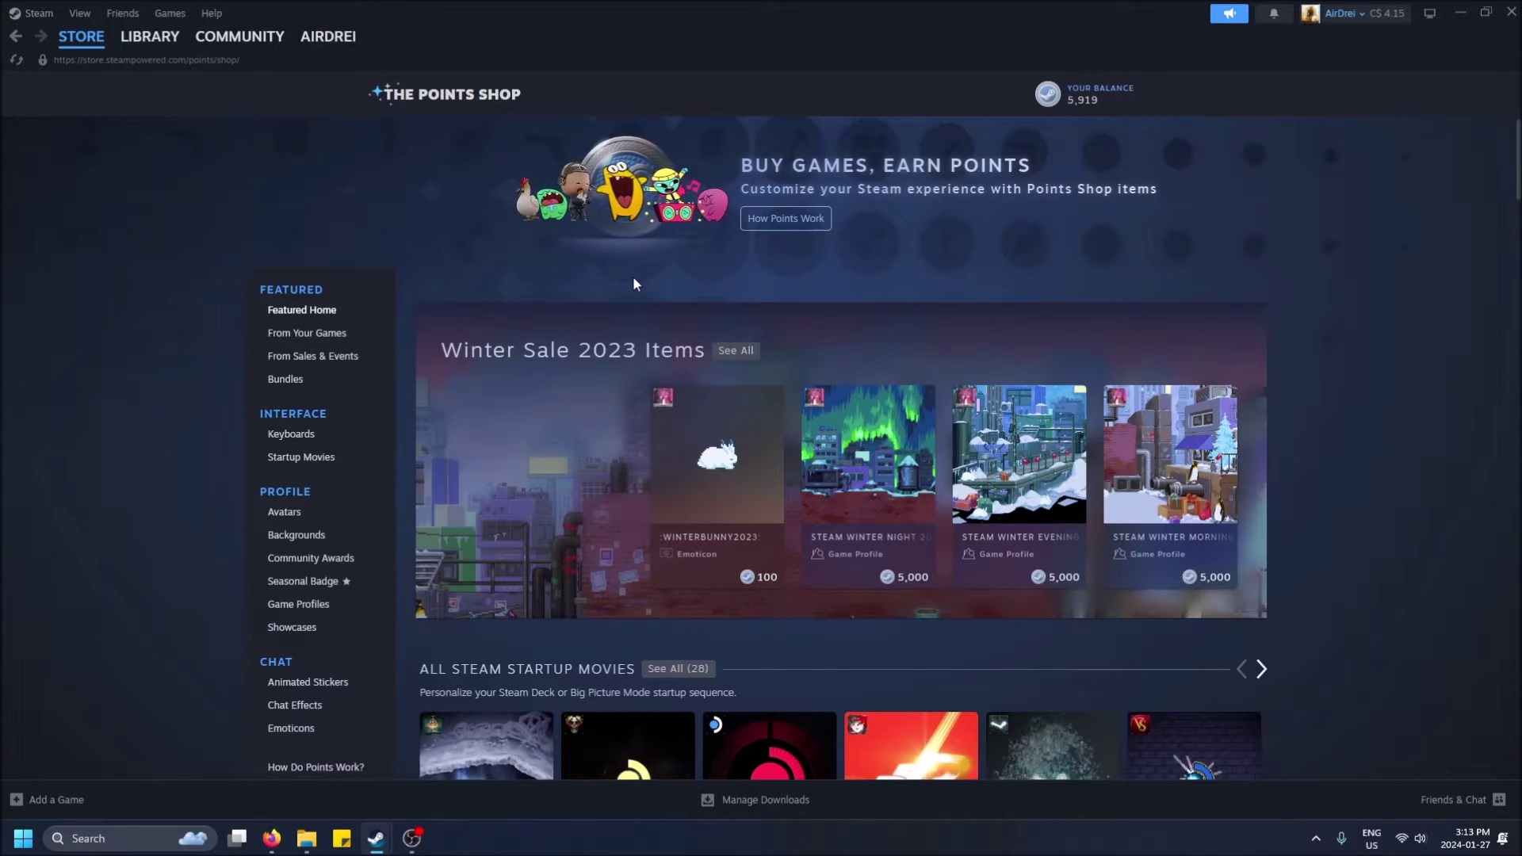
mouse_move(75, 41)
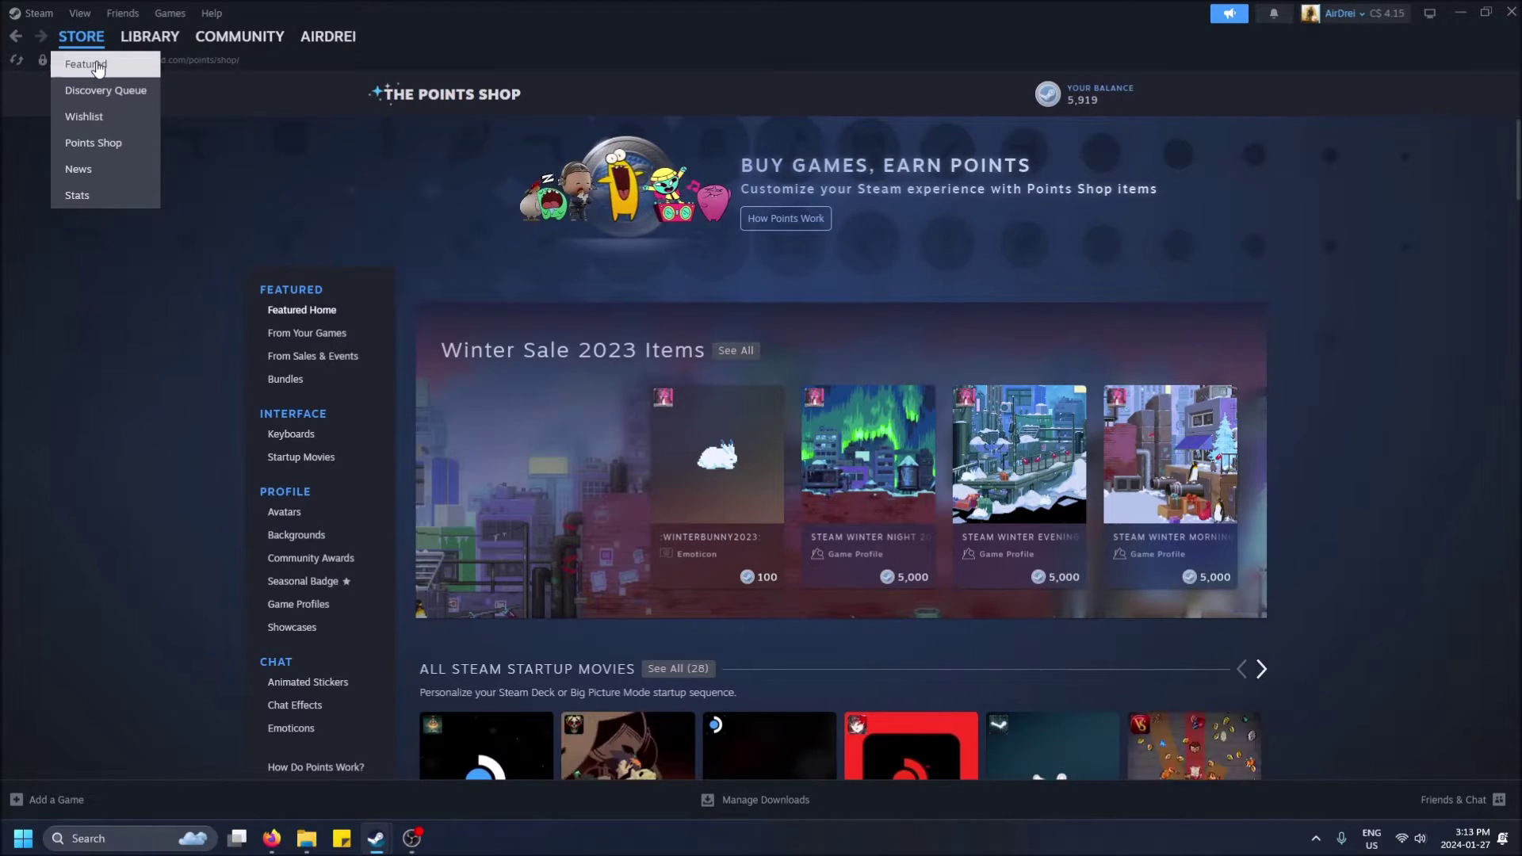
mouse_move(223, 37)
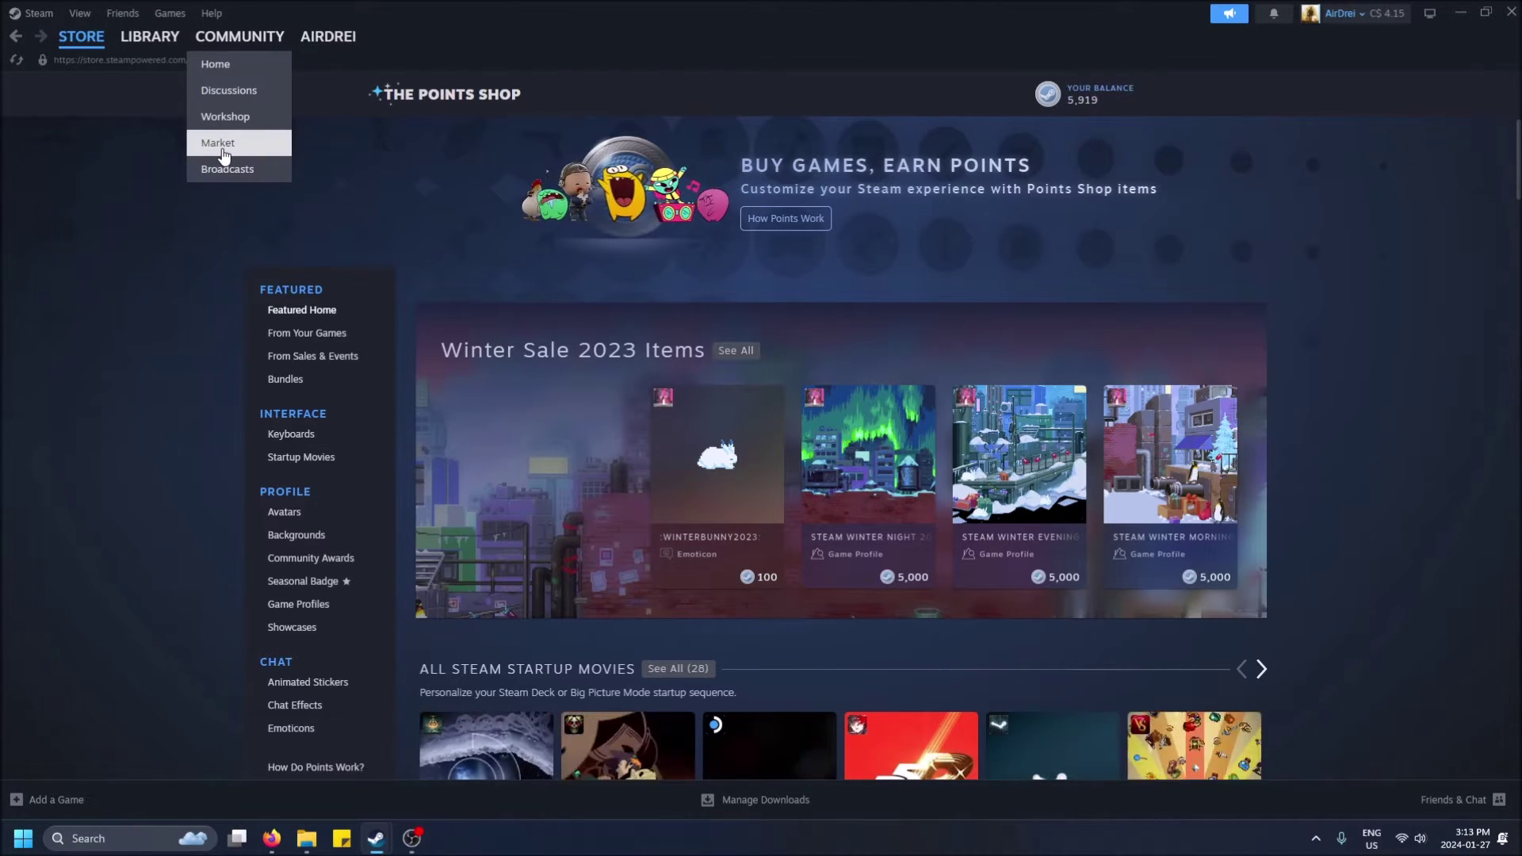
scroll(773, 211, down, 2)
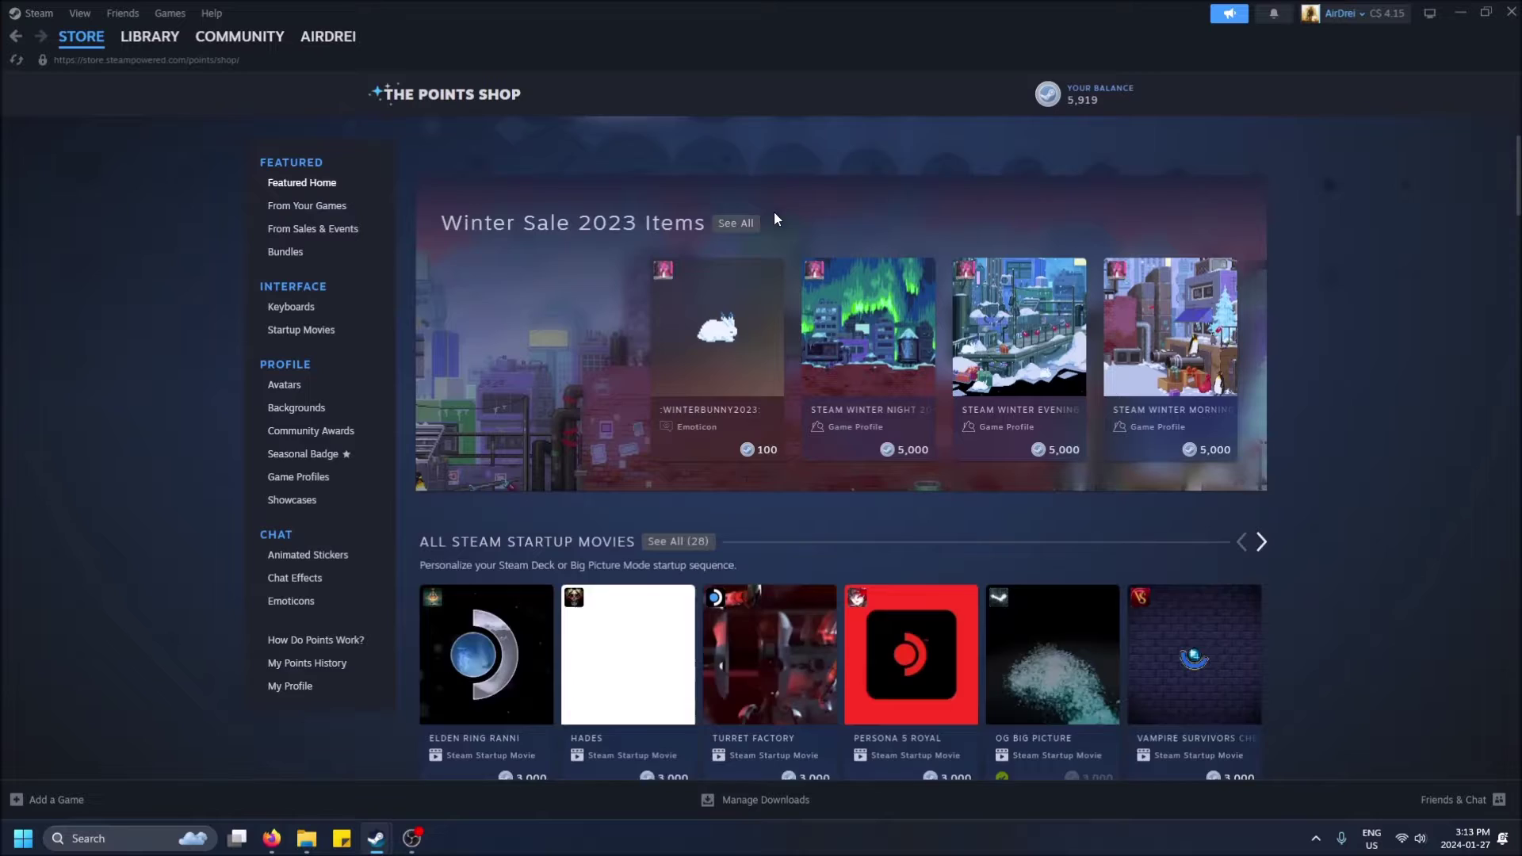
scroll(773, 211, up, 2)
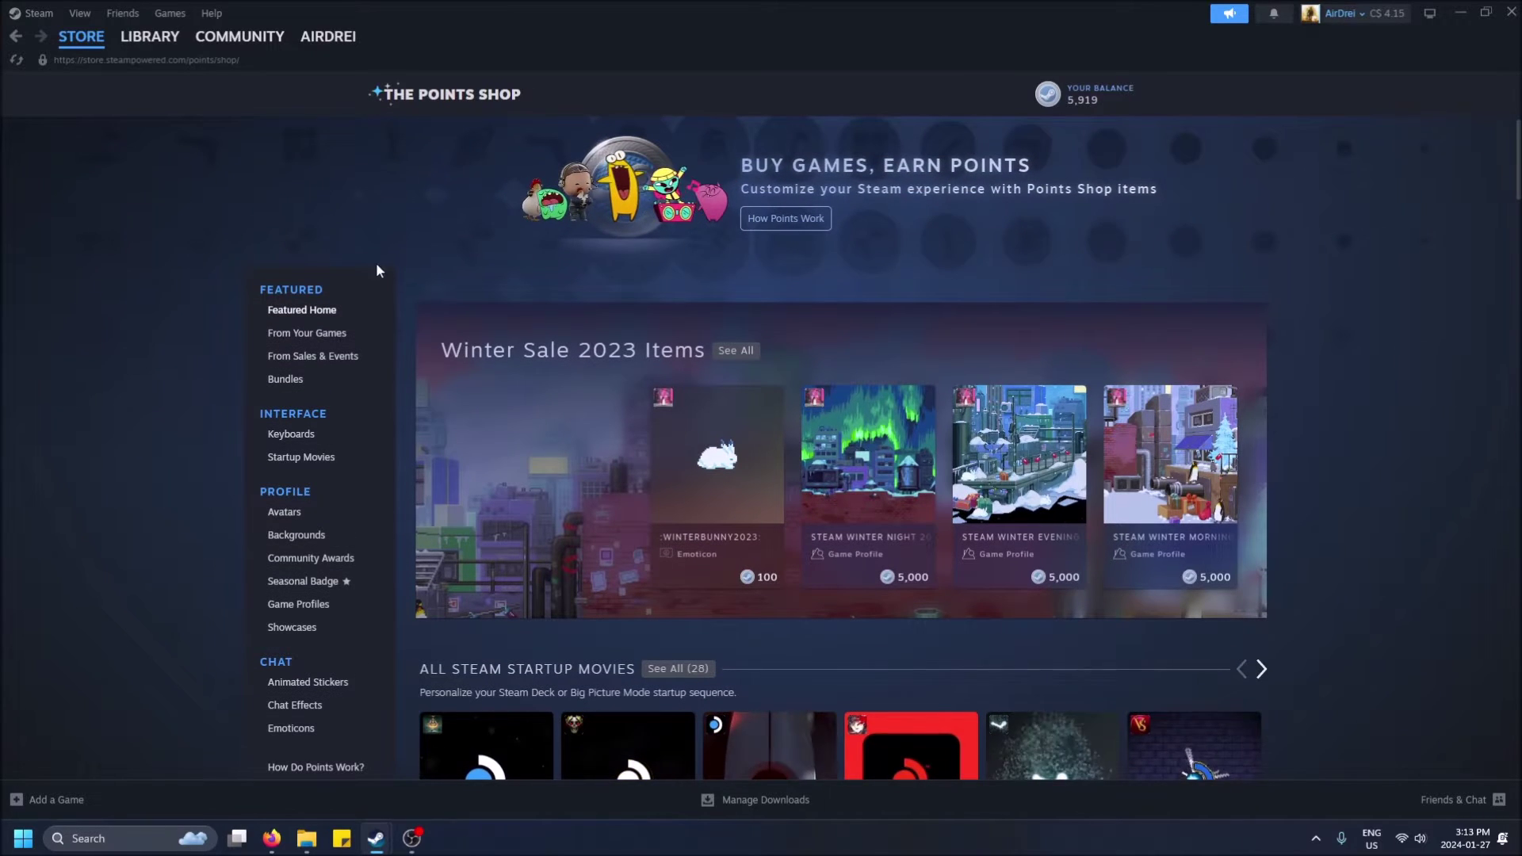
click(287, 585)
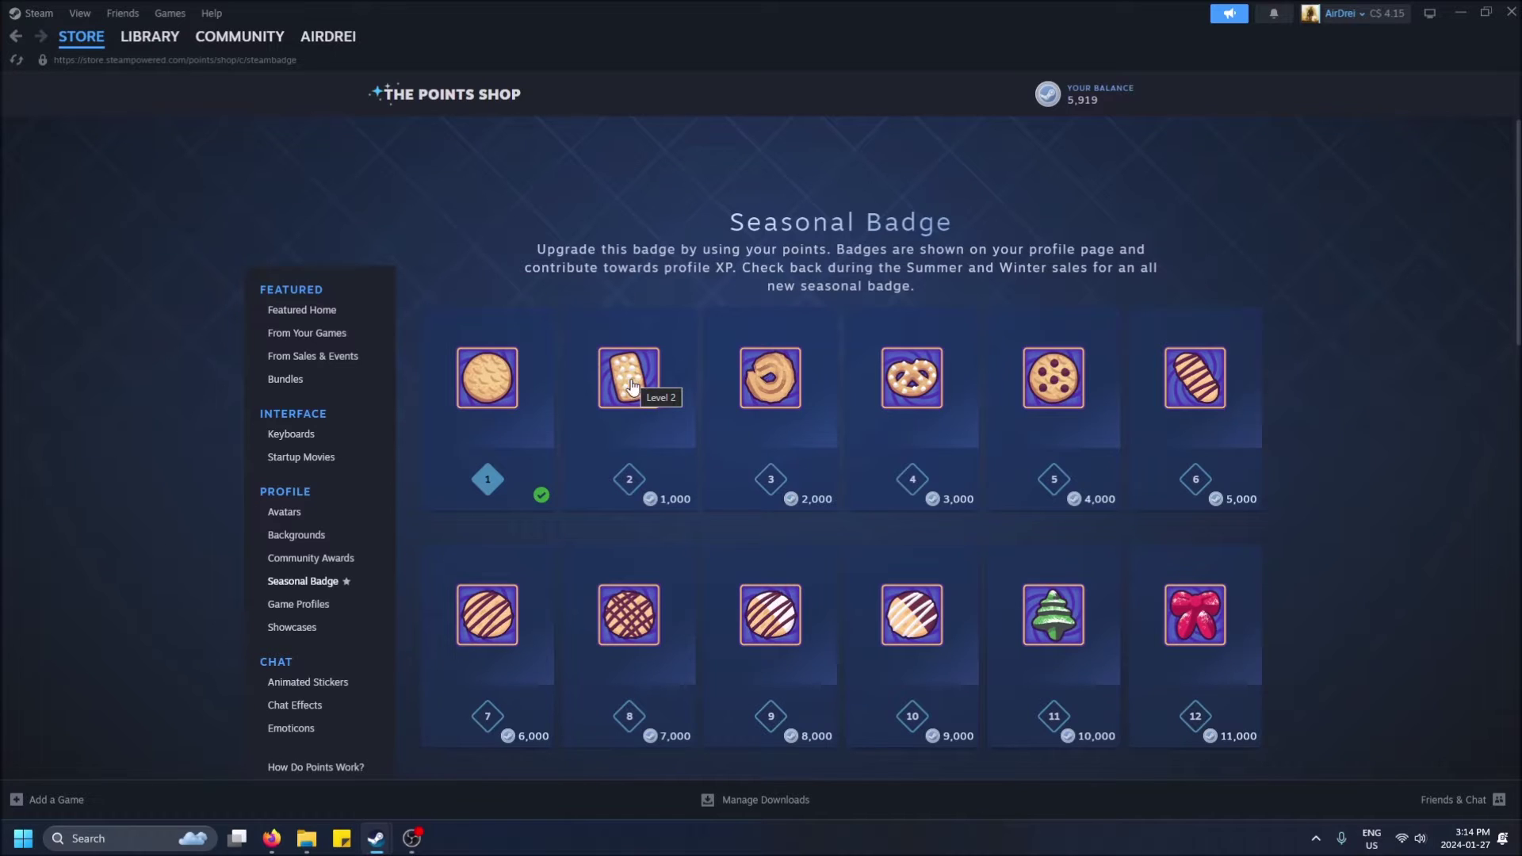
- Upgrade the seasonal badge to level 2 for 1,000 points and go to the profile from the purchase dialog
click(644, 439)
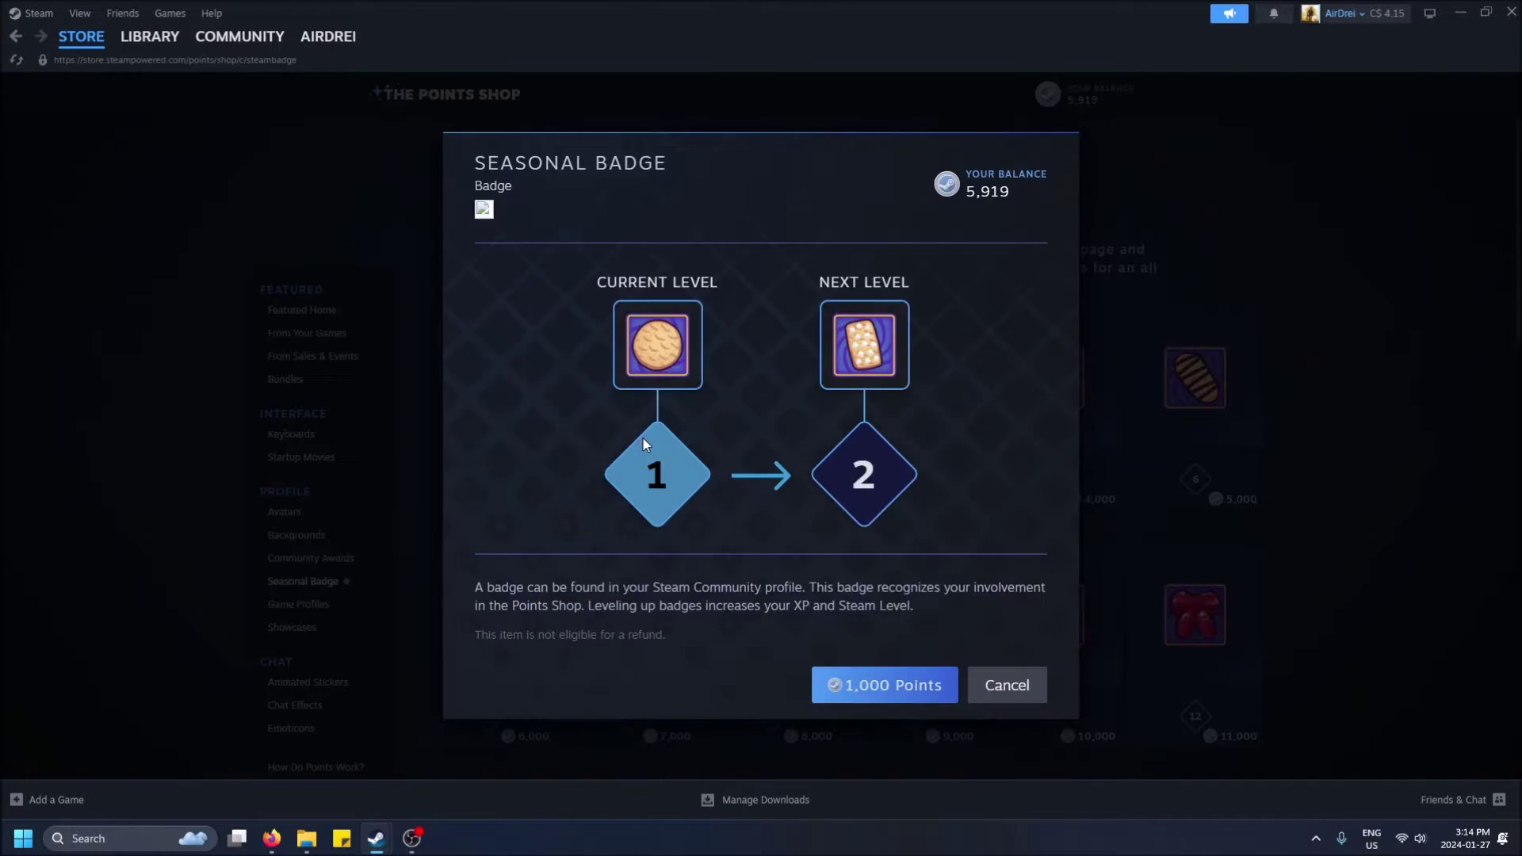
click(909, 693)
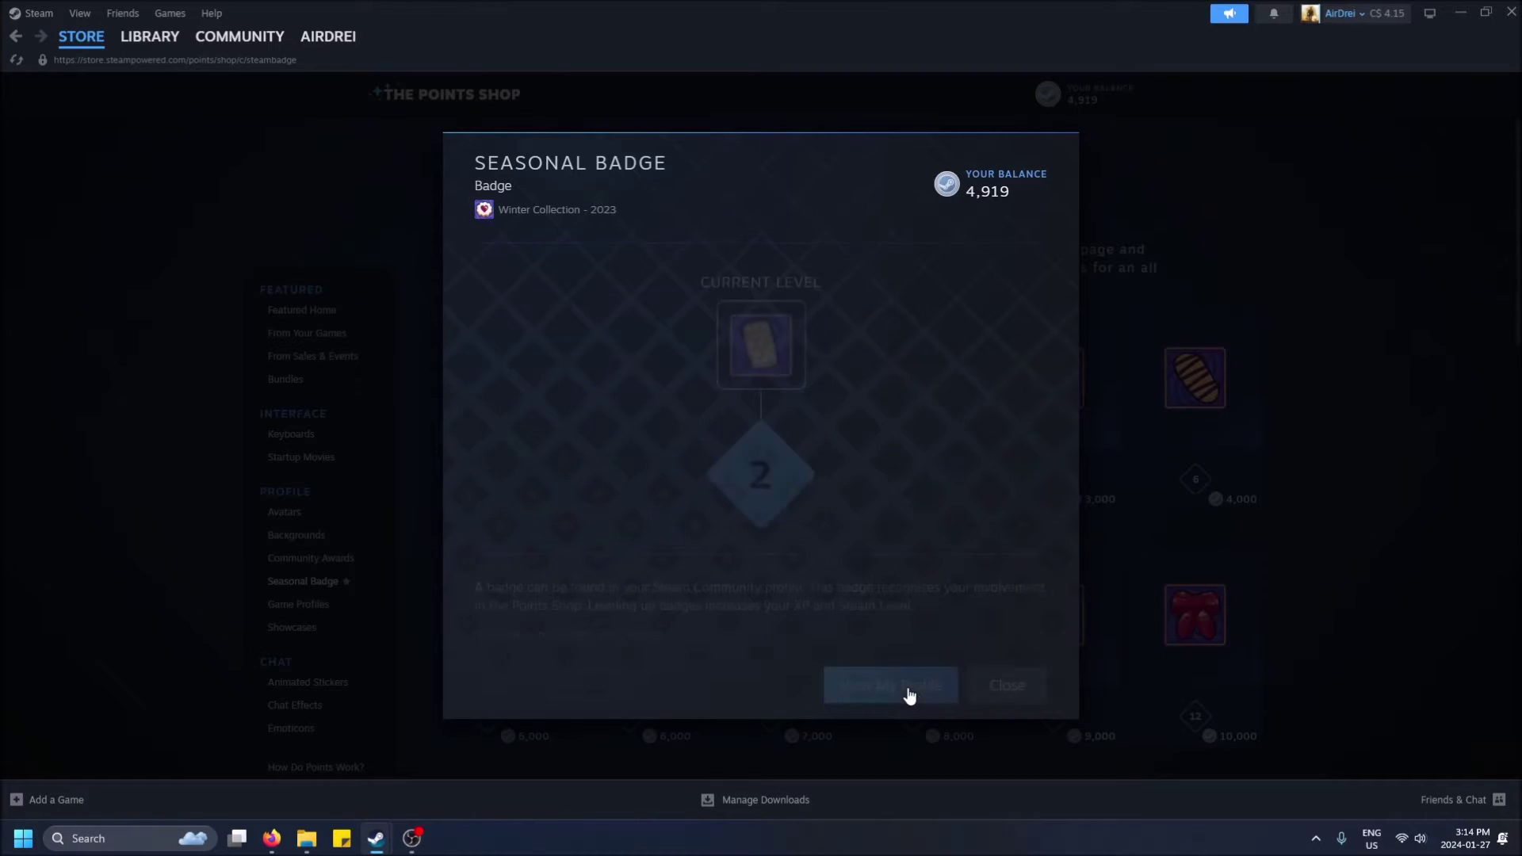
click(906, 694)
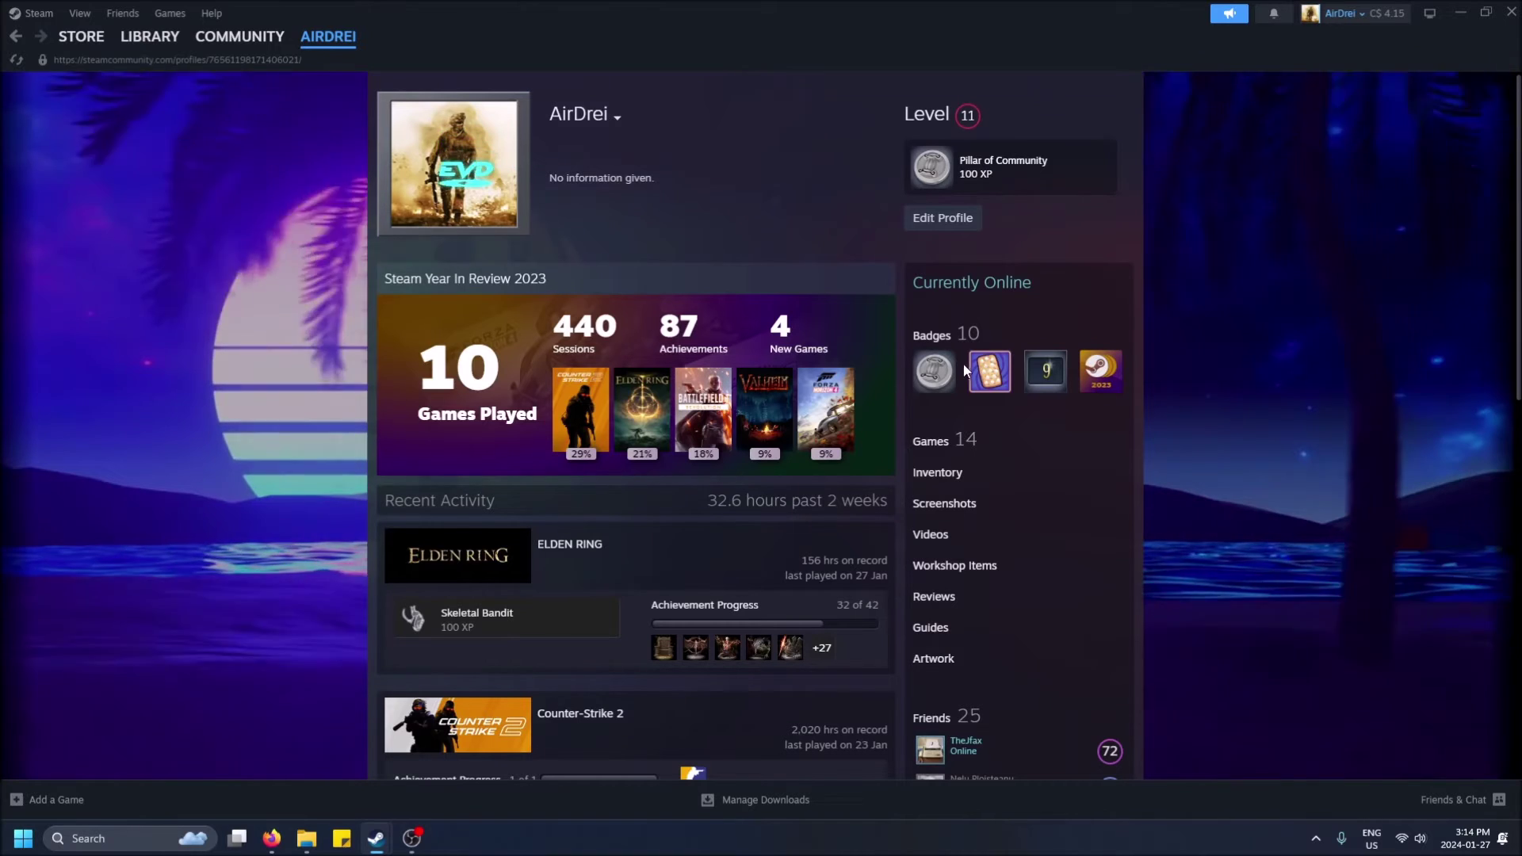
- Open the badge list from the profile and examine the upgraded Winter Collection - 2023 badge alongside the other badges' XP
click(930, 335)
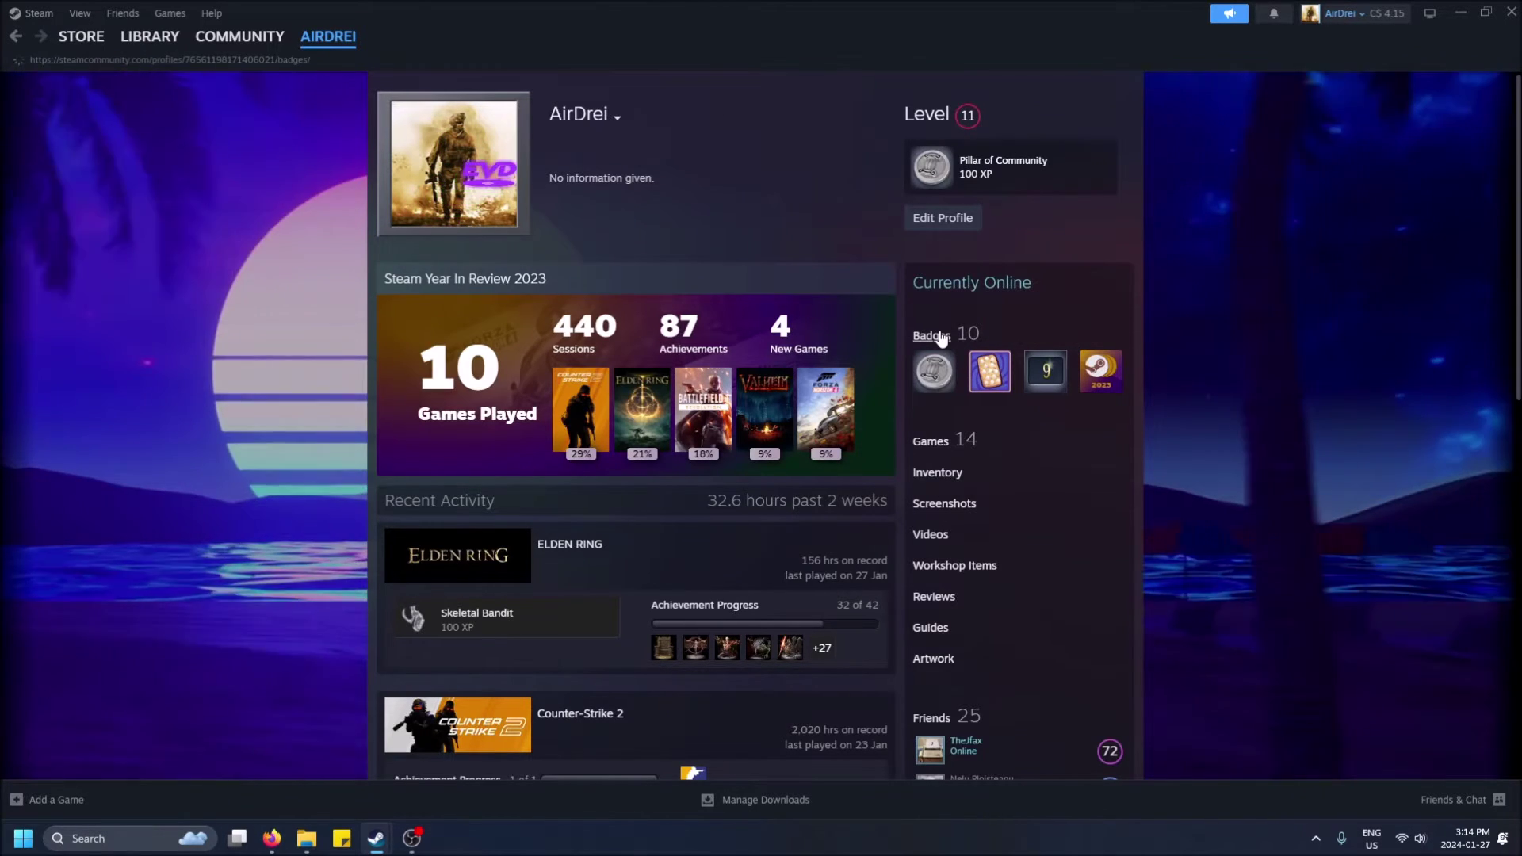
scroll(817, 397, down, 14)
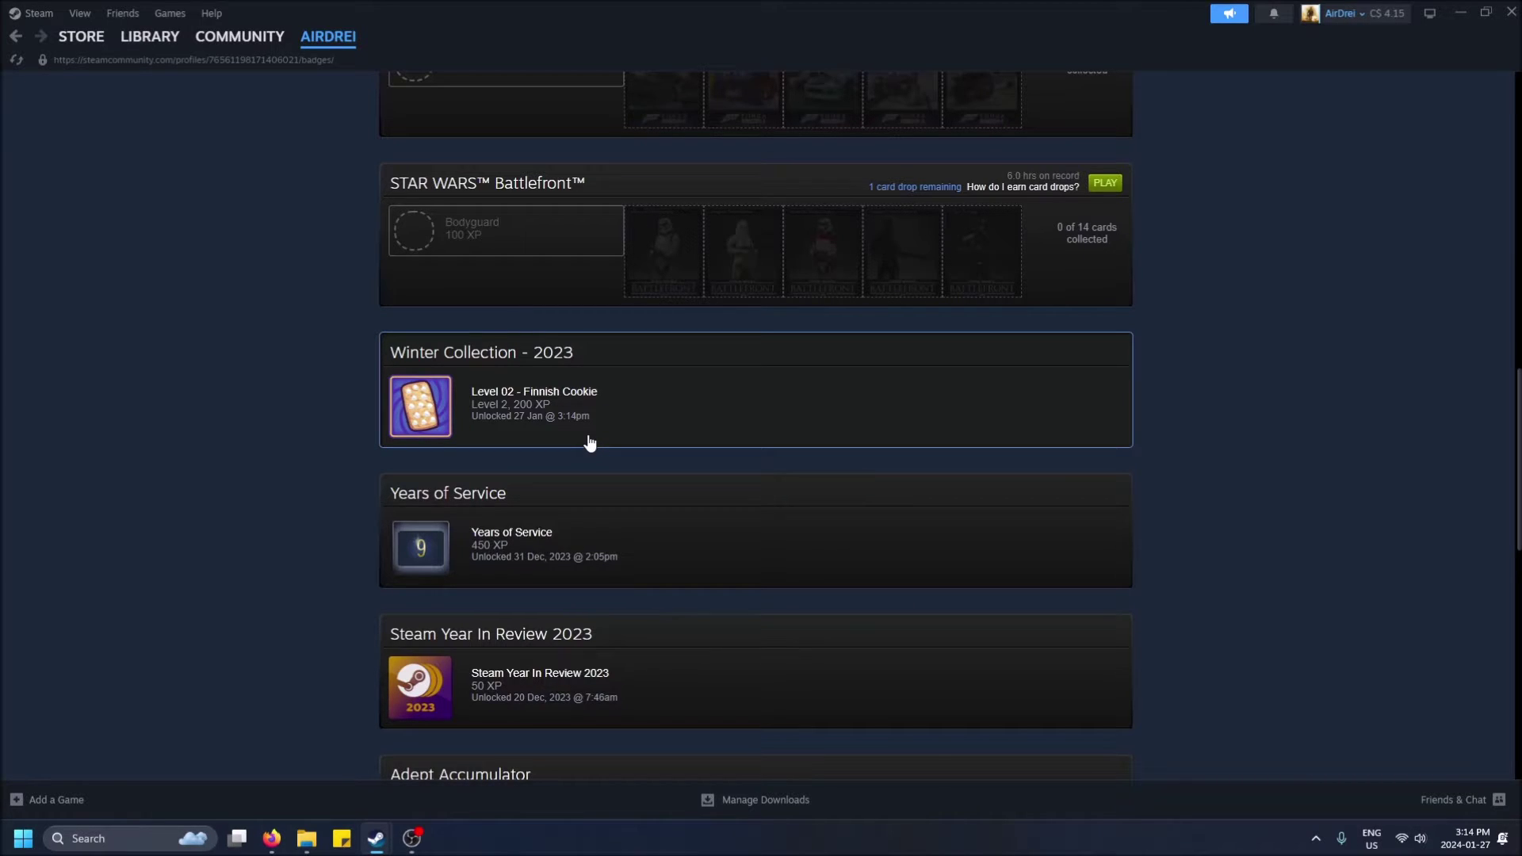
scroll(589, 443, down, 7)
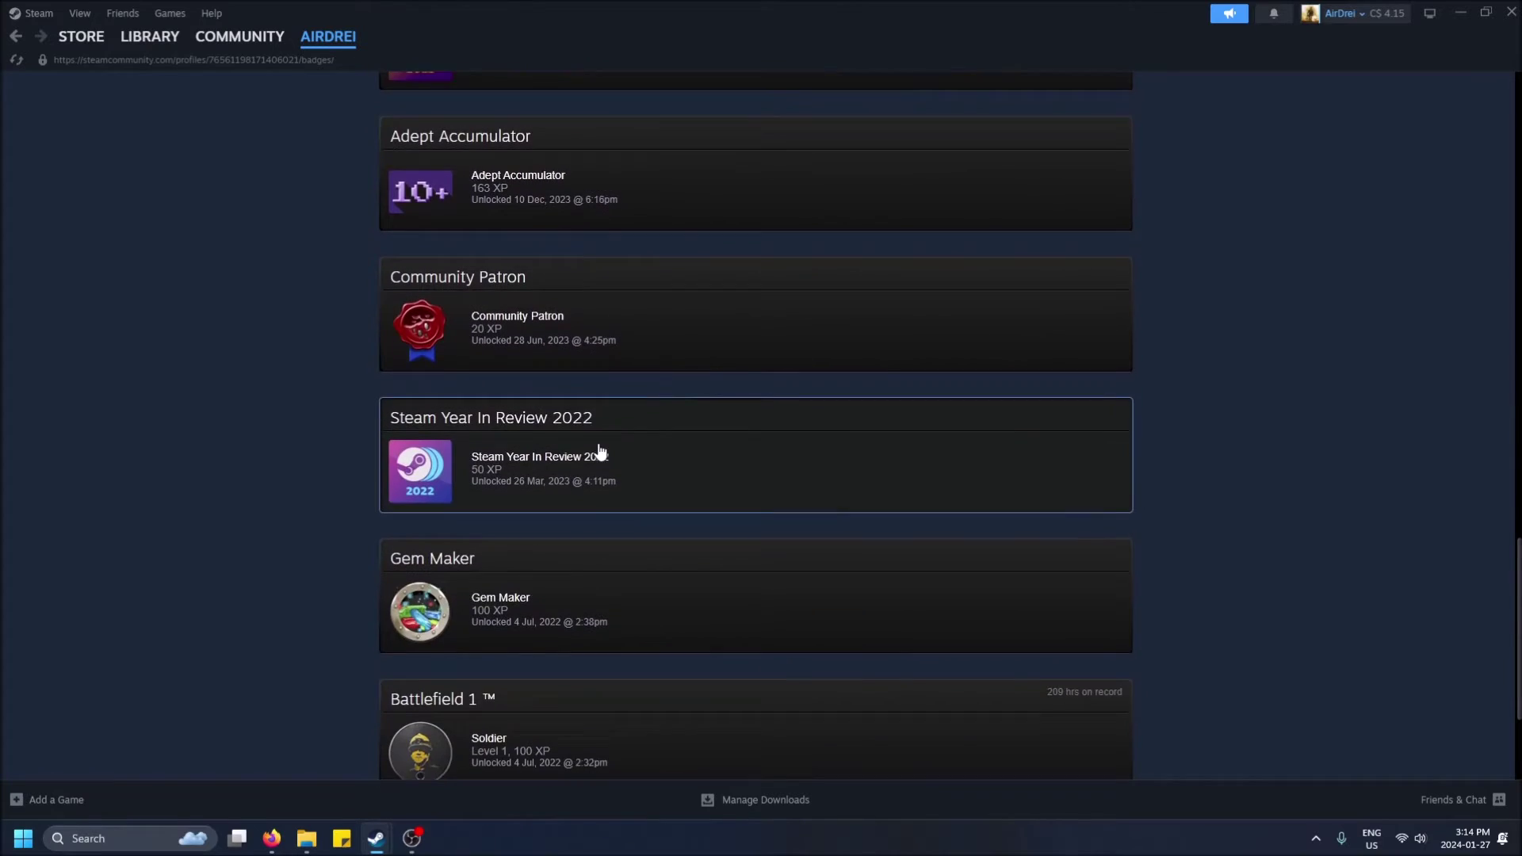
scroll(602, 438, up, 14)
scroll(541, 428, down, 8)
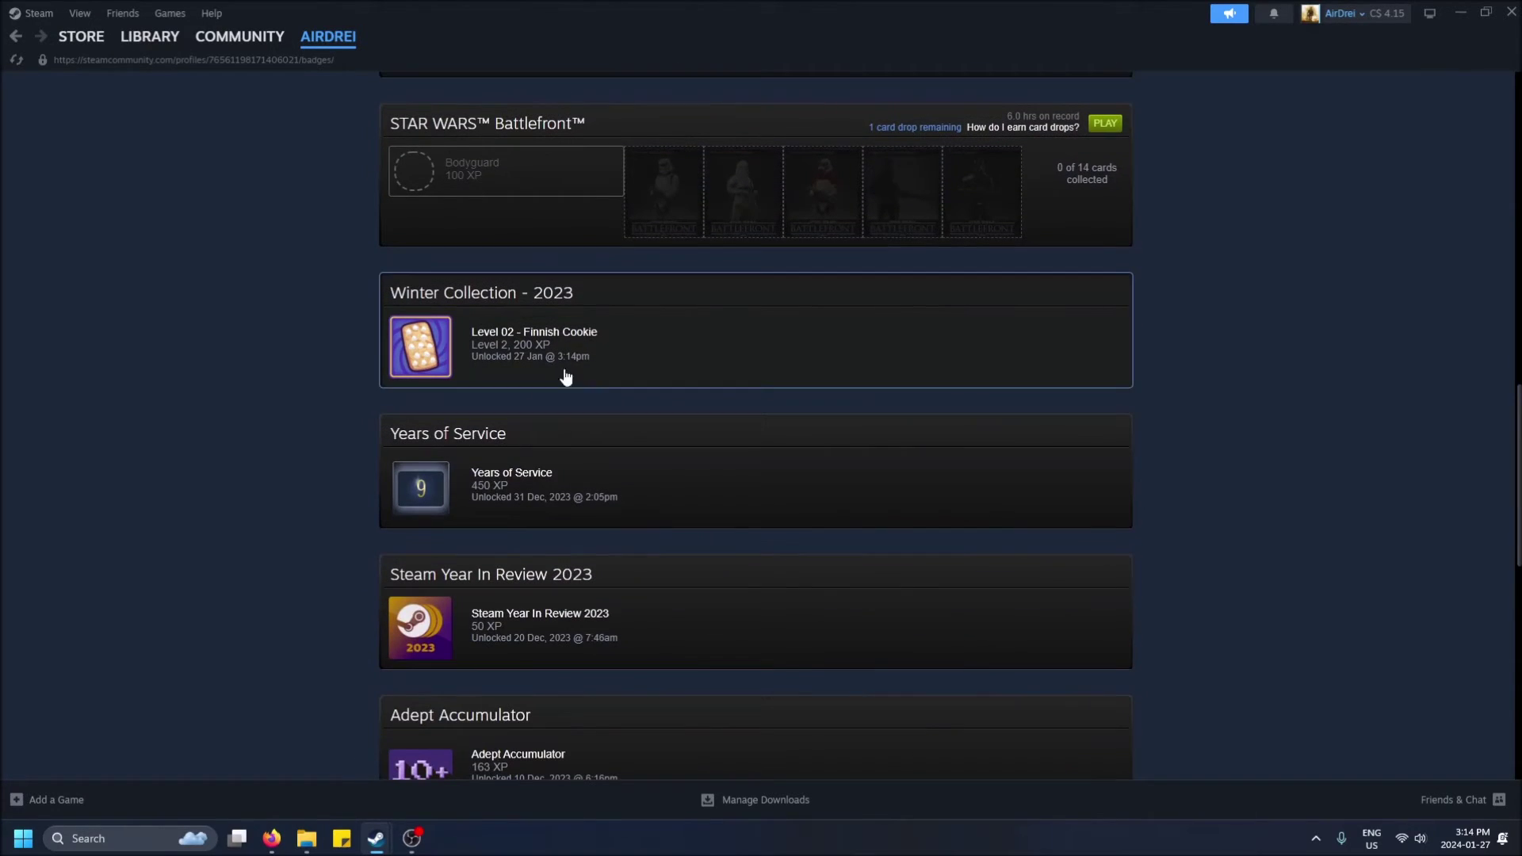
scroll(665, 327, up, 15)
scroll(665, 329, down, 9)
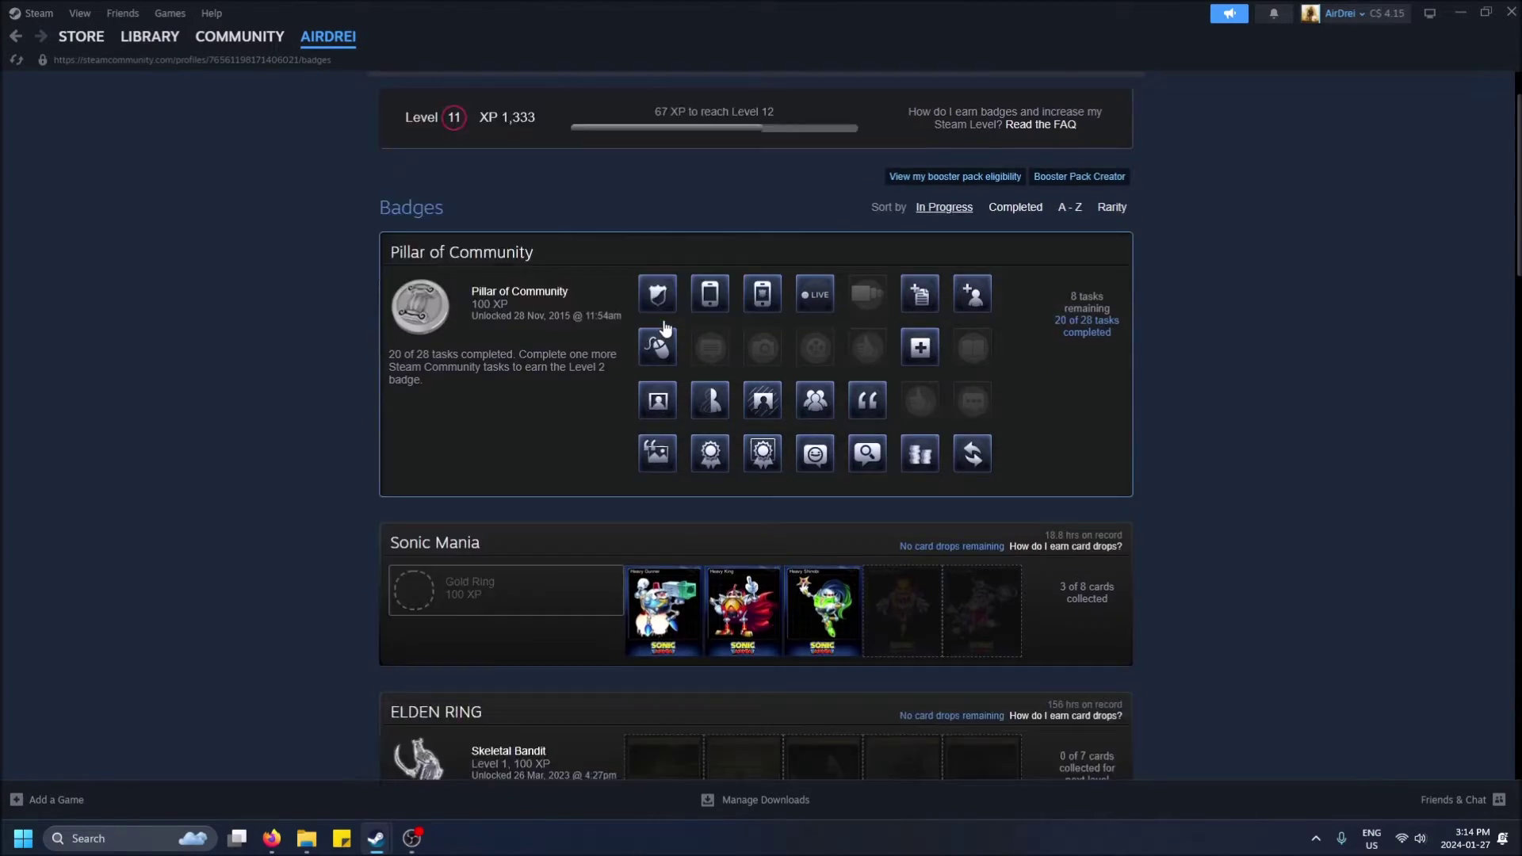
scroll(665, 329, down, 12)
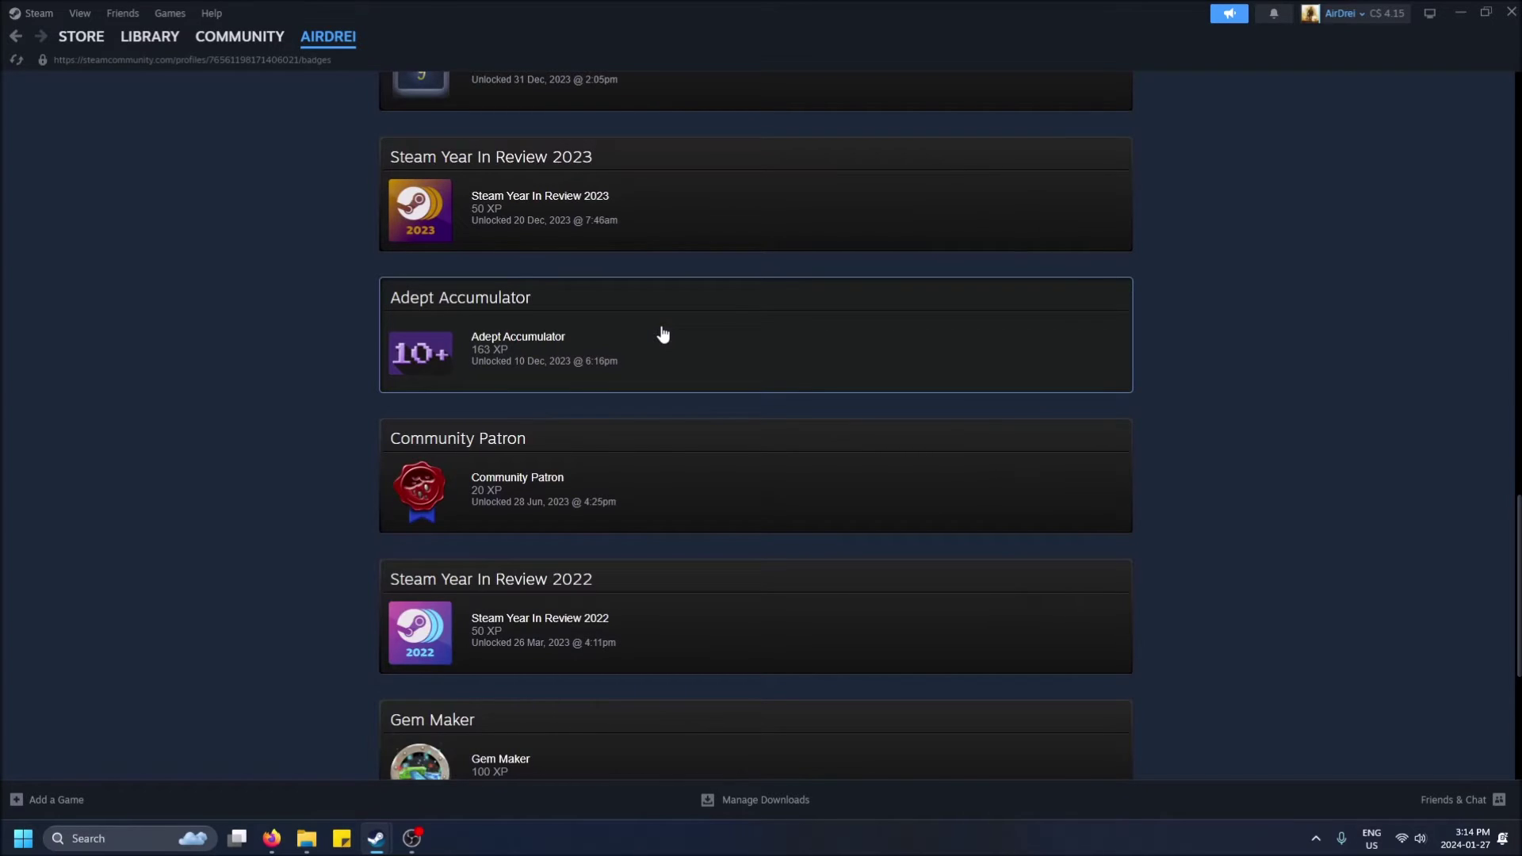
scroll(663, 332, up, 4)
scroll(660, 333, down, 8)
scroll(660, 337, up, 12)
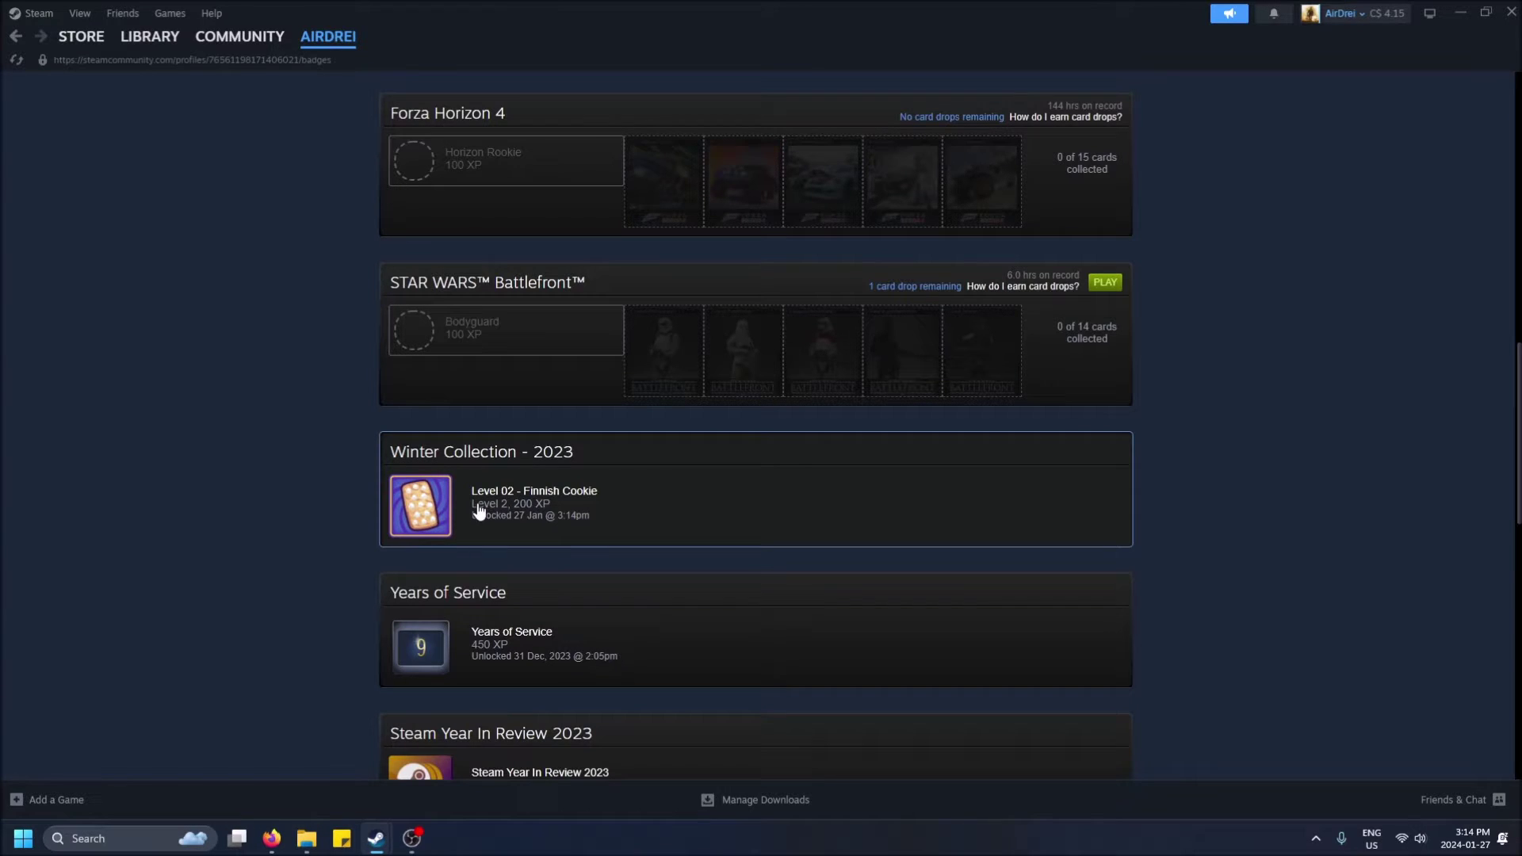
scroll(554, 496, down, 5)
scroll(567, 496, up, 5)
scroll(620, 517, down, 10)
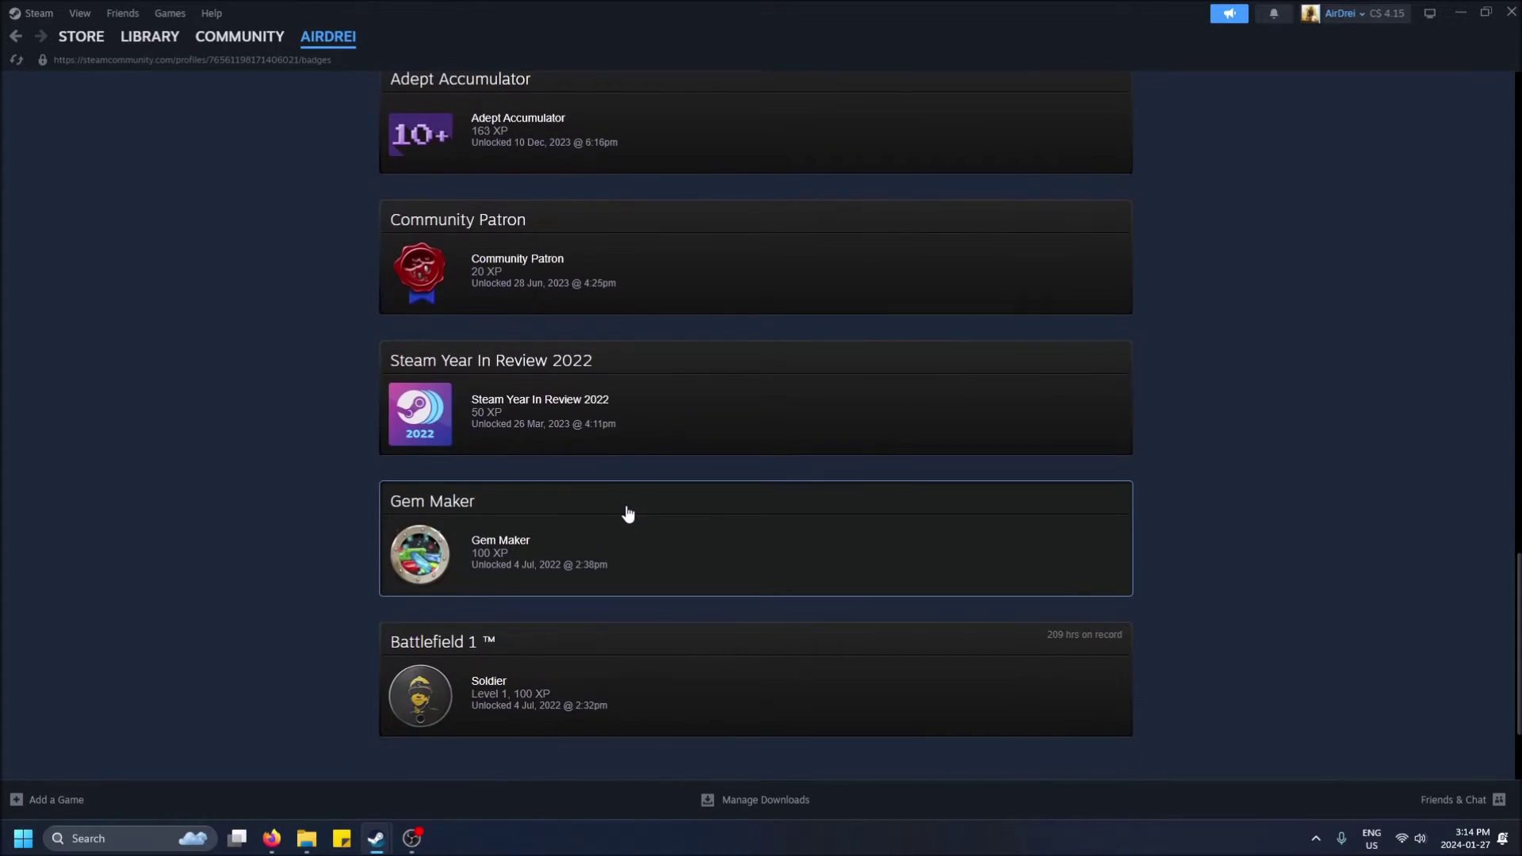
scroll(630, 513, up, 4)
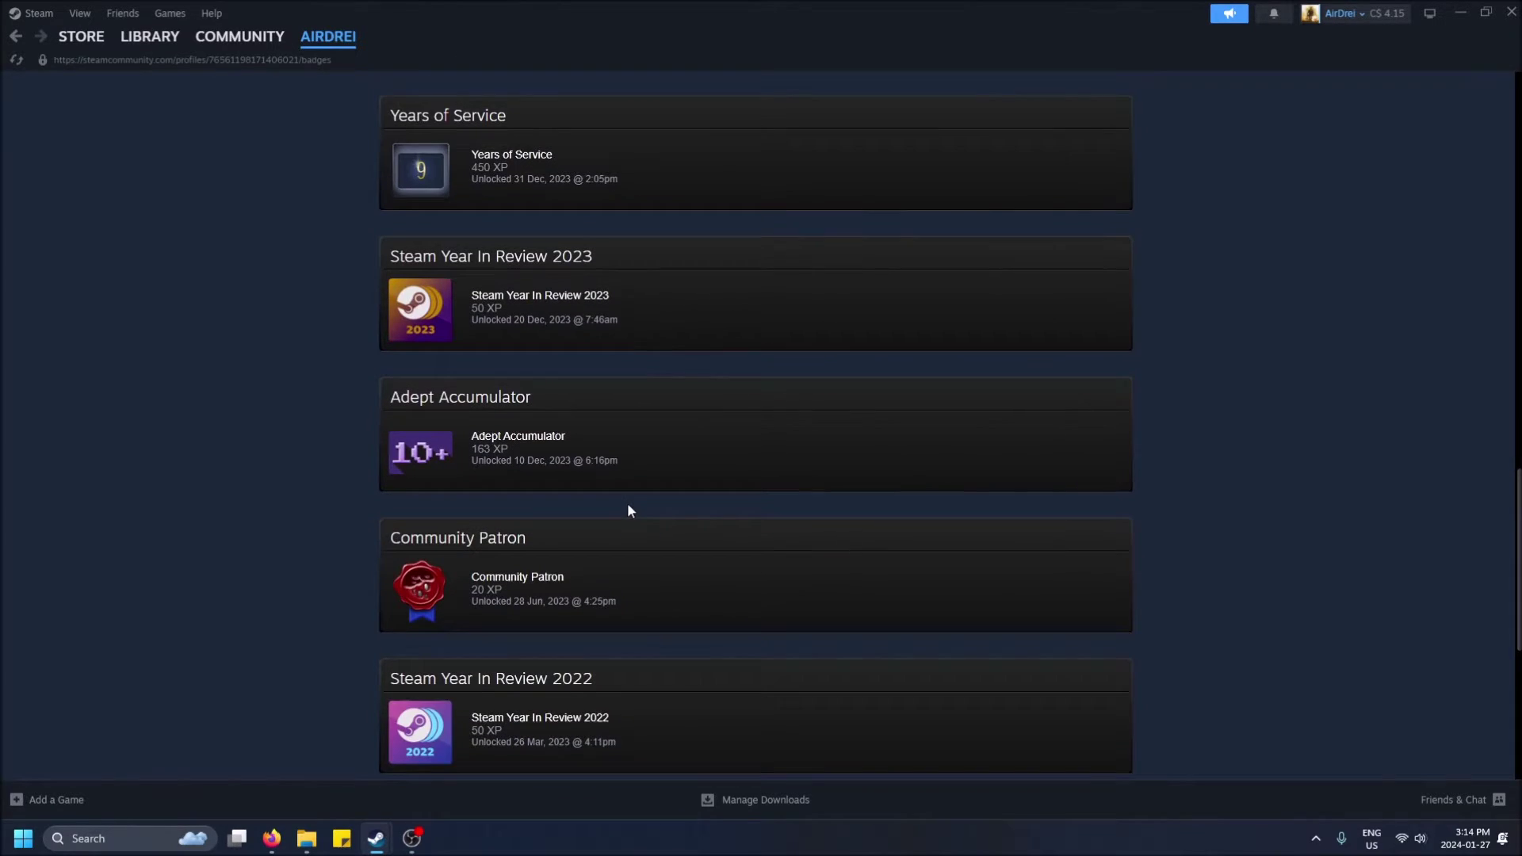
scroll(630, 511, up, 4)
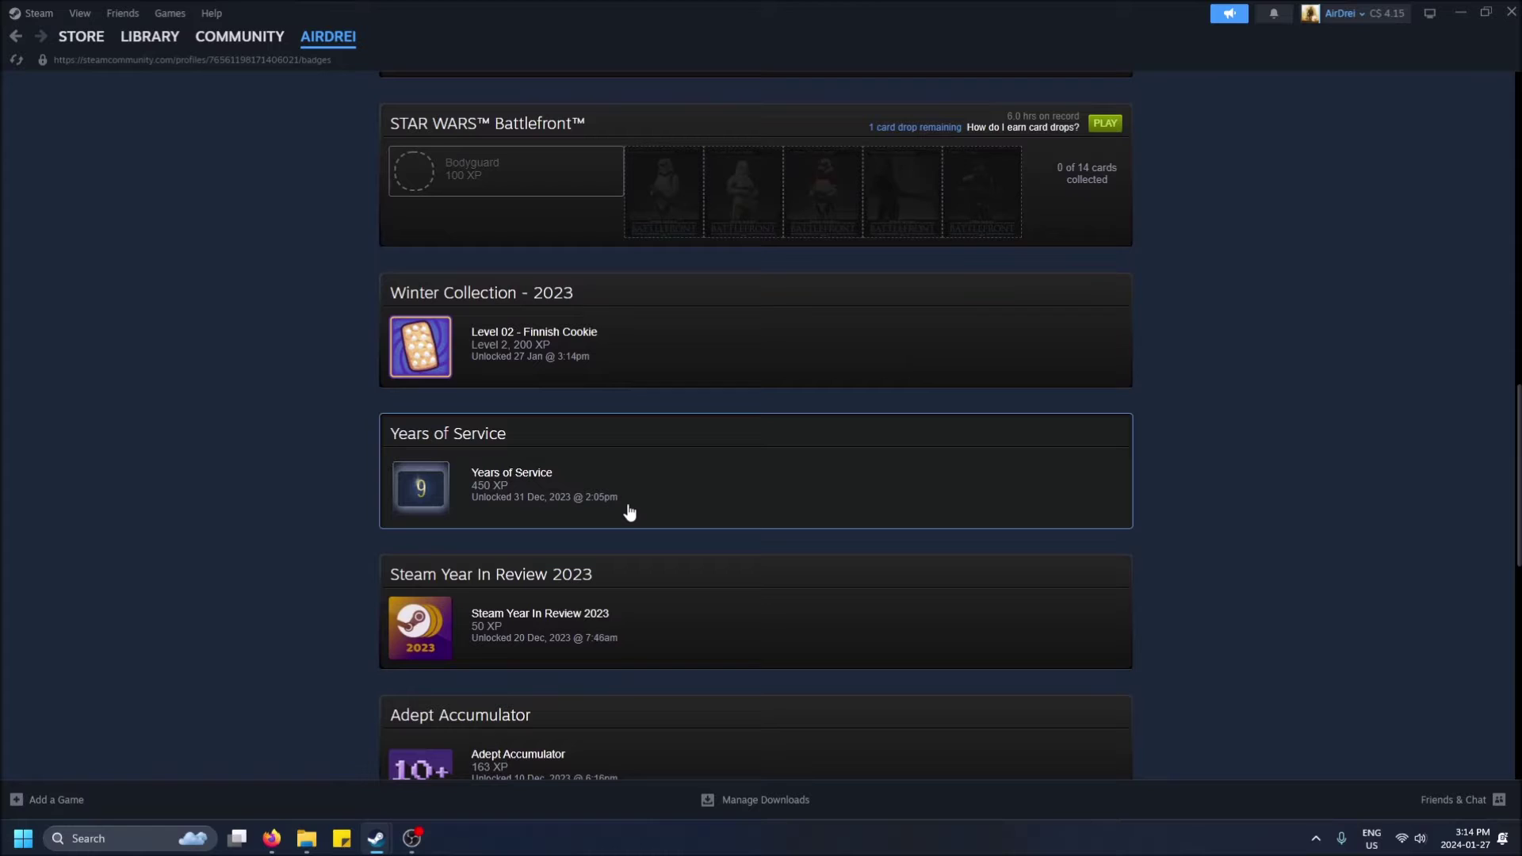
scroll(630, 513, up, 2)
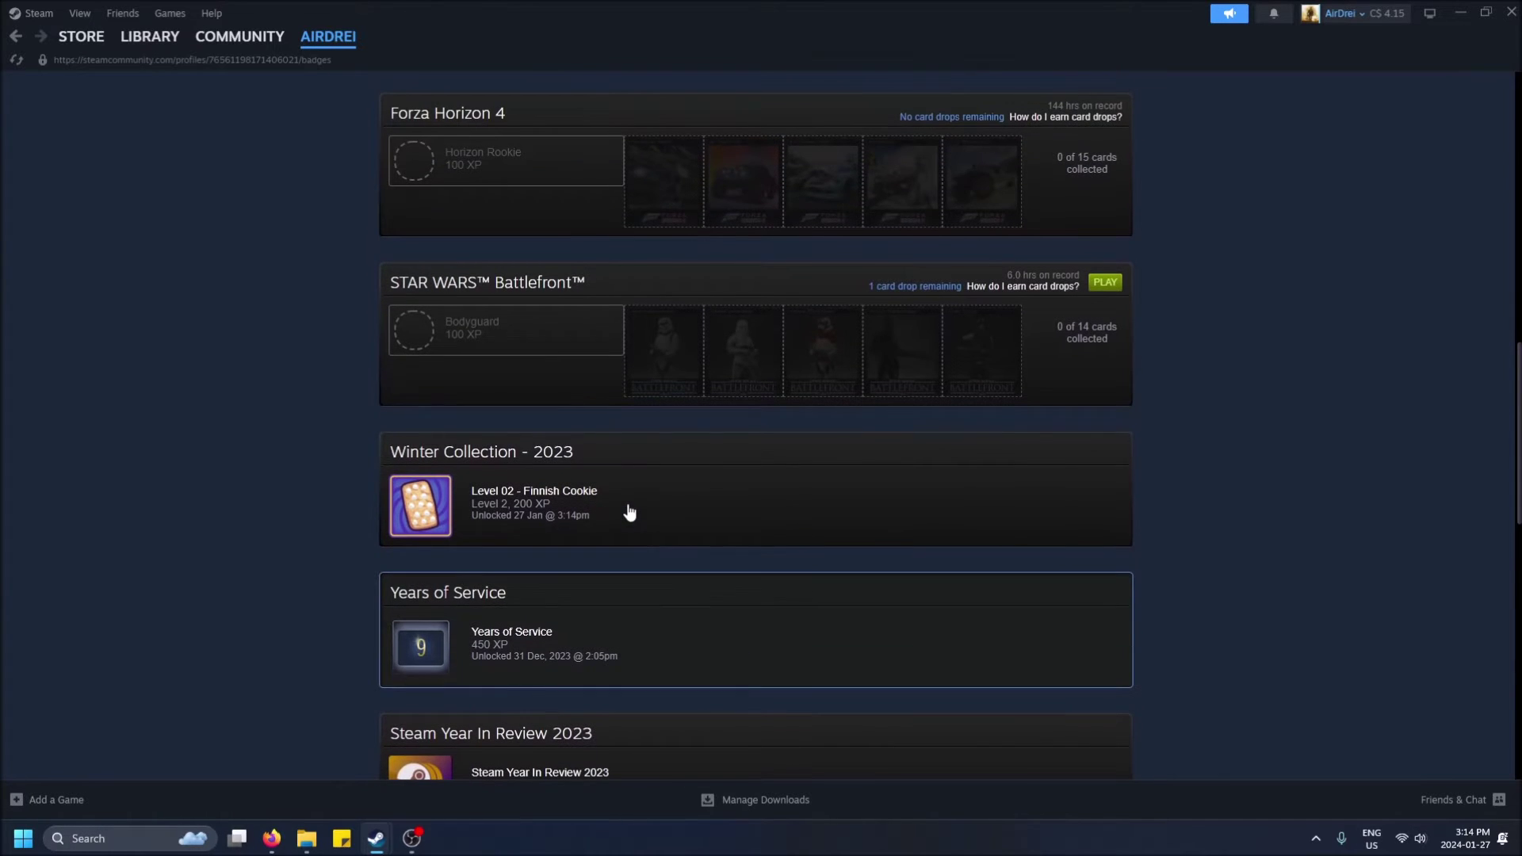
- Return to the Points Shop and view the remaining Seasonal Badge levels and their point costs
mouse_move(87, 37)
click(110, 141)
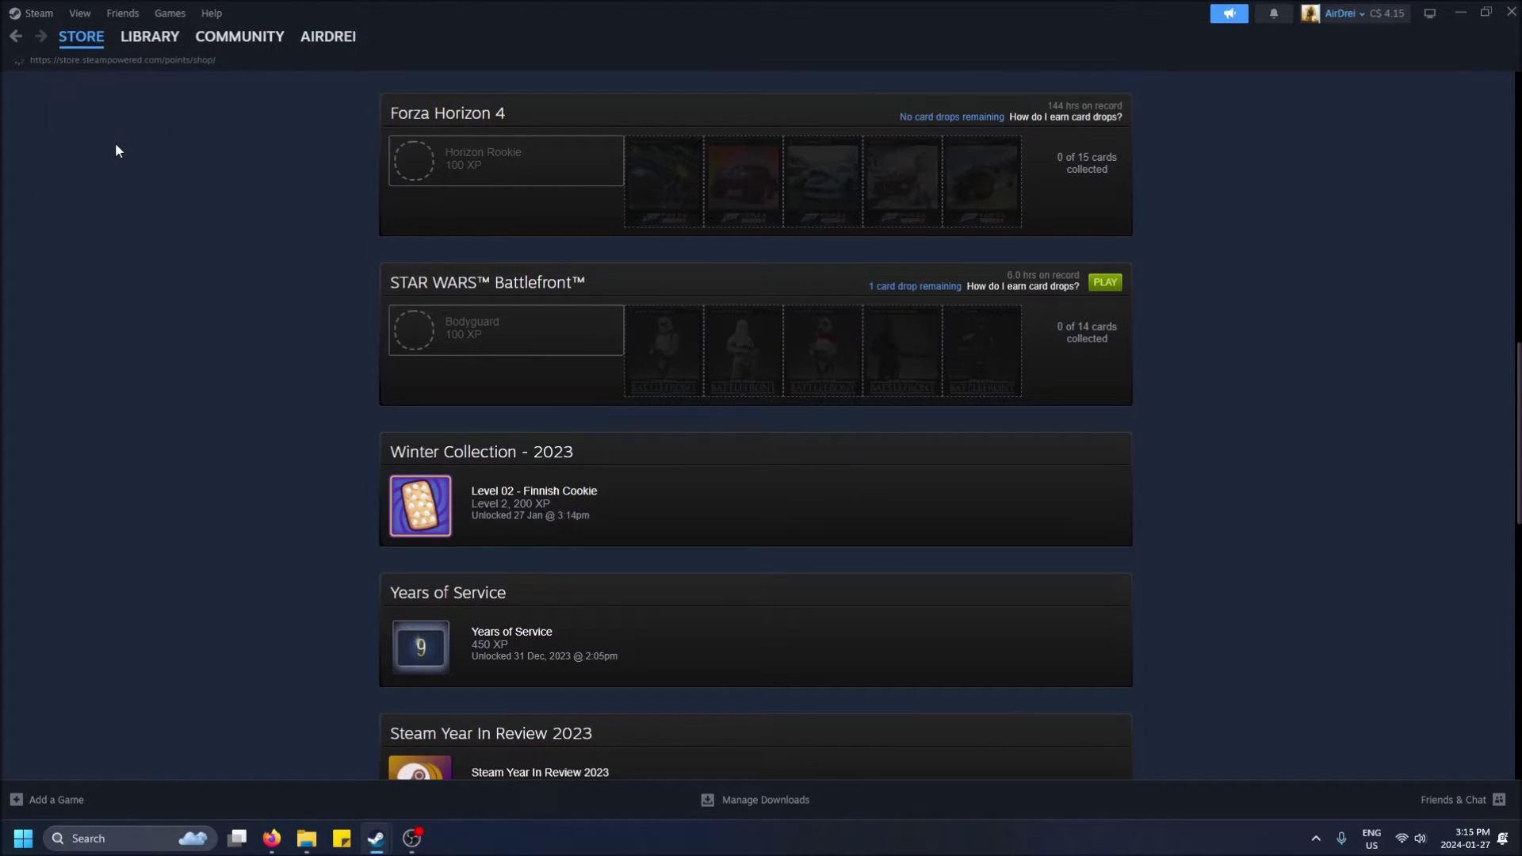
scroll(335, 466, down, 4)
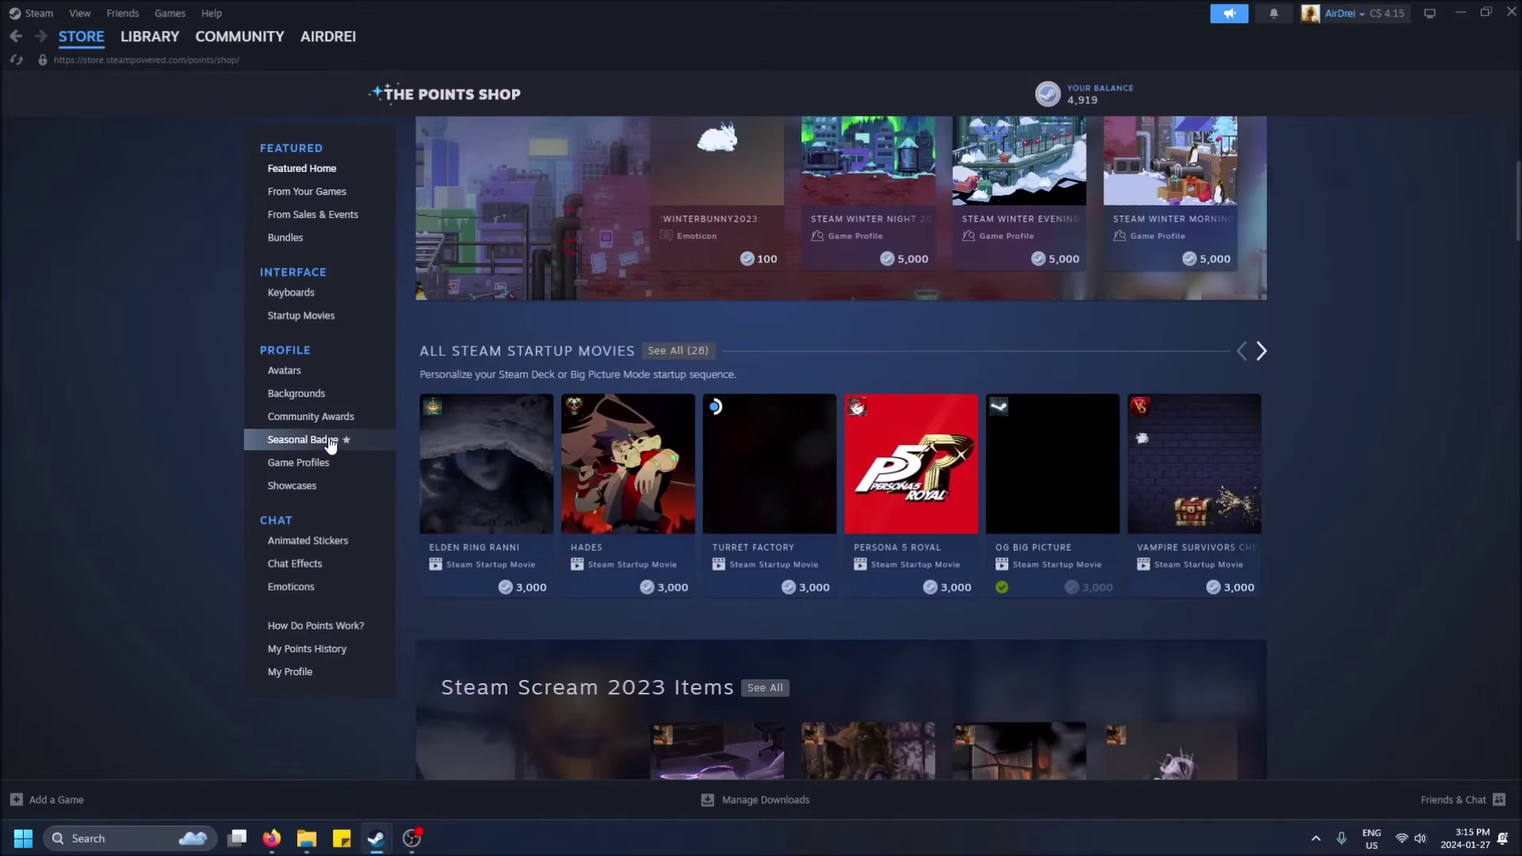
click(333, 439)
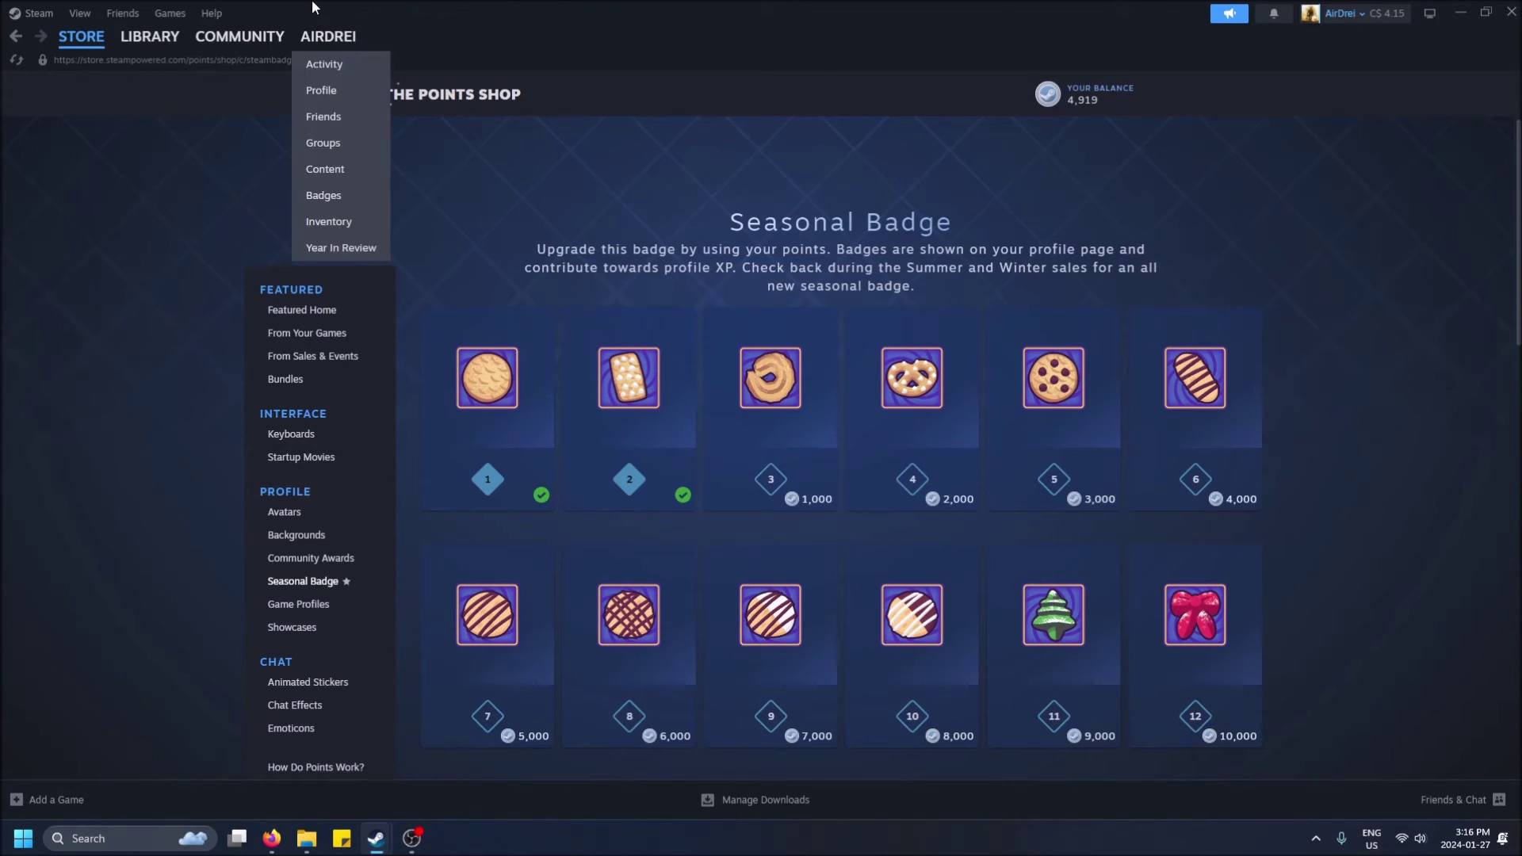
- Open the account's profile page
click(326, 87)
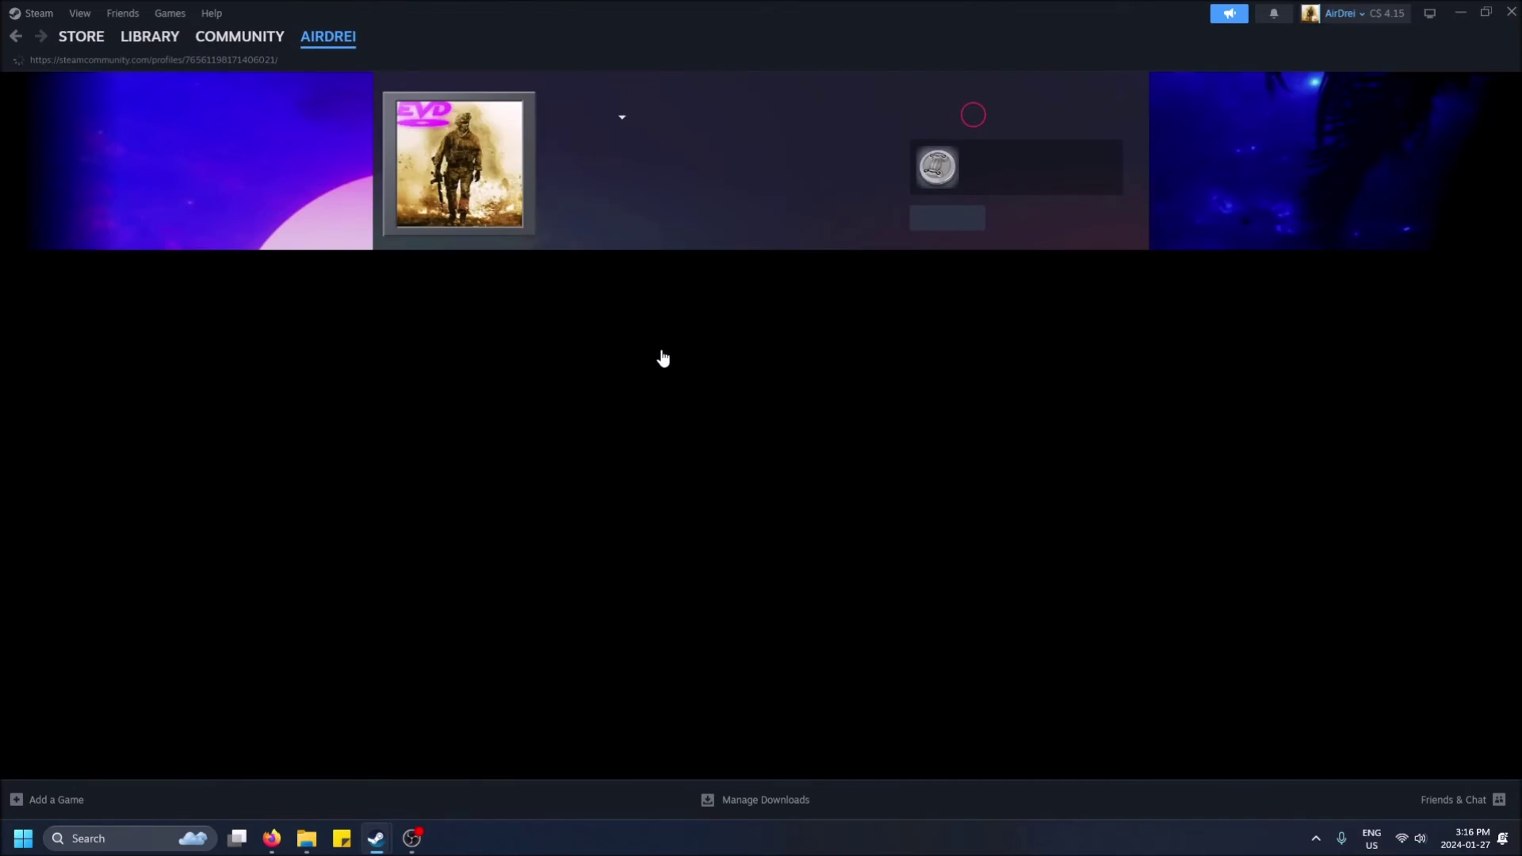